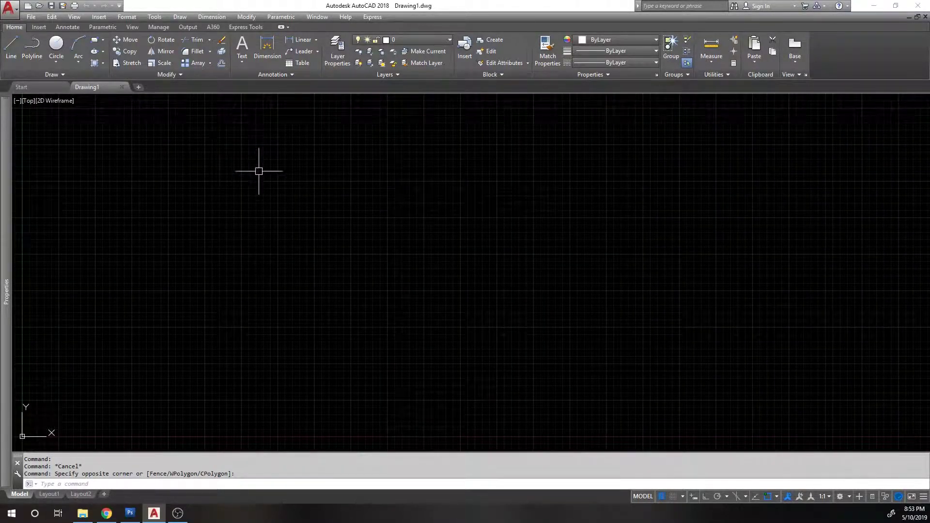
Step: Open the Attribute Definition dialog from the expanded Block panel's Define Attributes
scroll(261, 203, "down", 3)
scroll(264, 214, "up", 1)
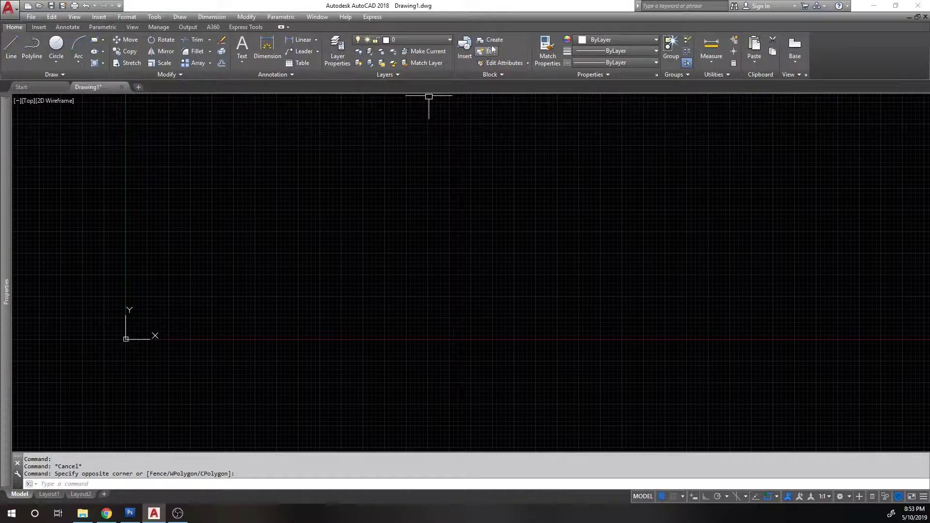
left_click(527, 63)
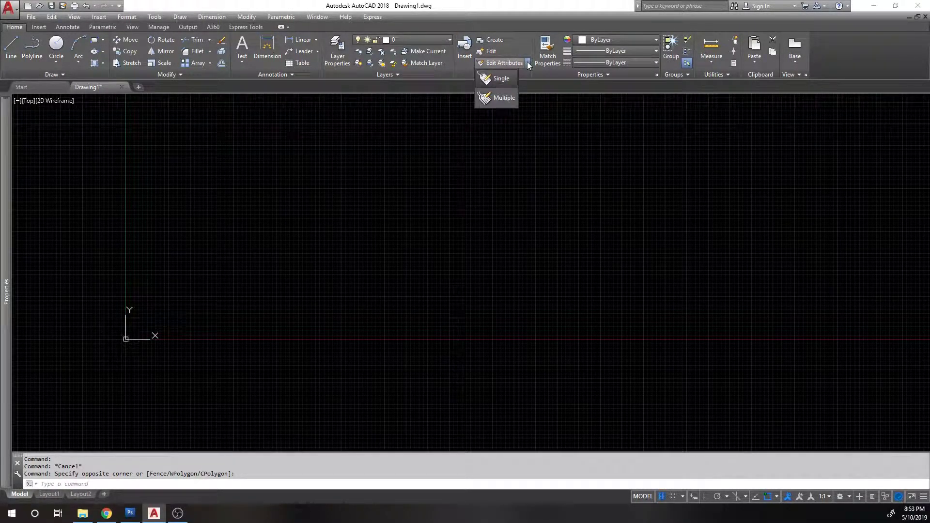
left_click(504, 73)
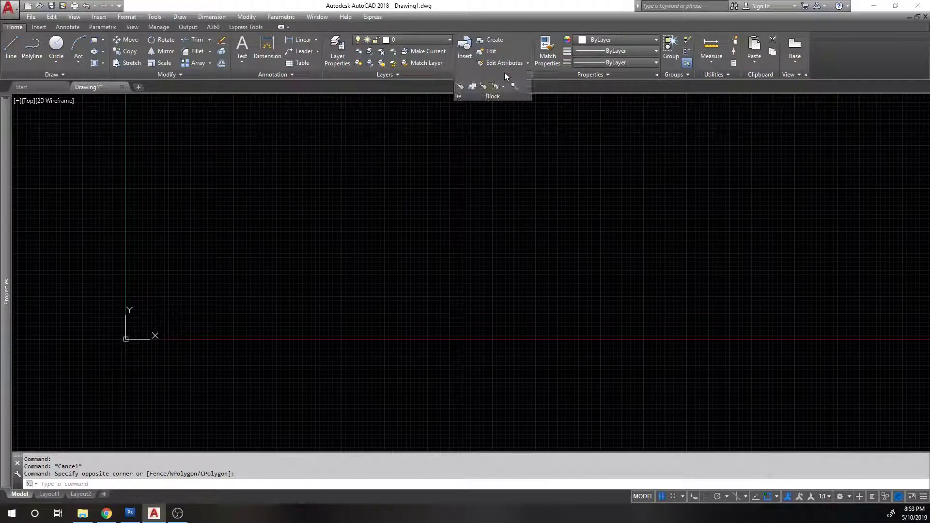
left_click(460, 89)
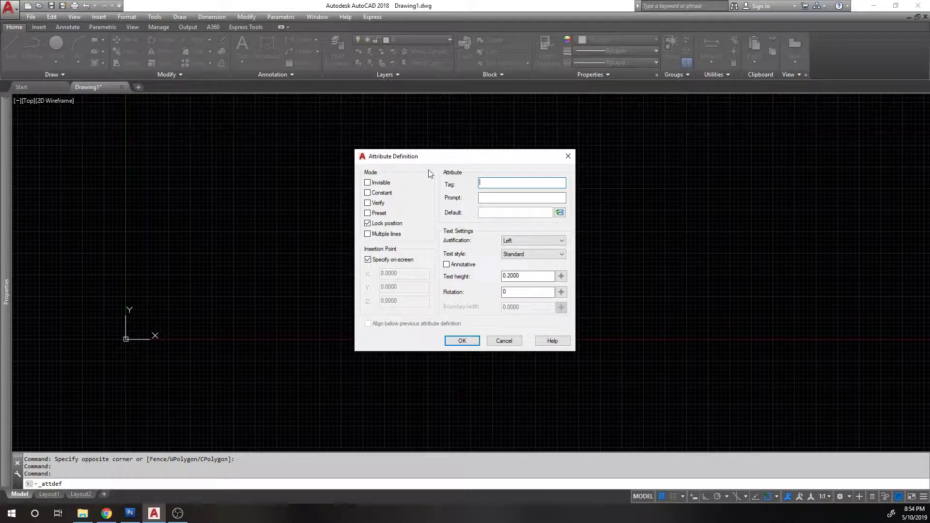
key("F1")
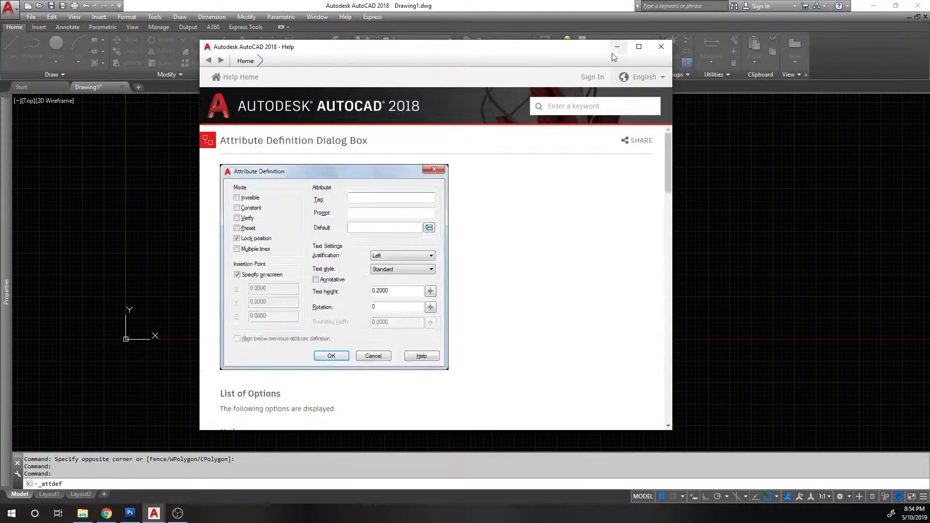
left_click(639, 47)
scroll(291, 218, "down", 10)
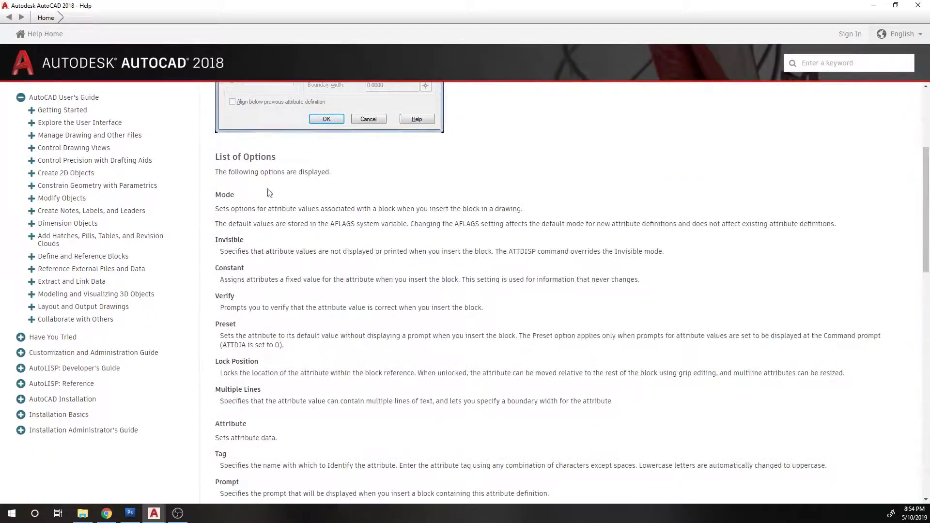
scroll(291, 245, "up", 7)
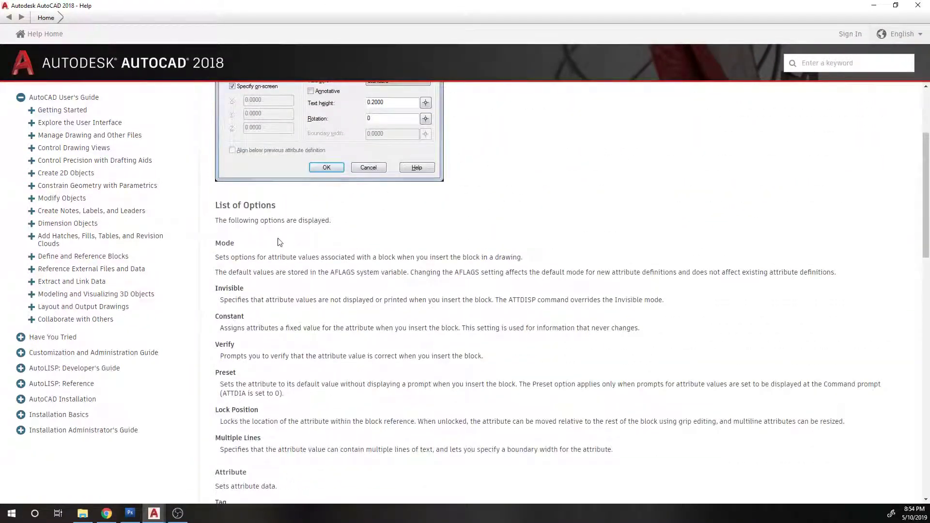
scroll(281, 242, "up", 3)
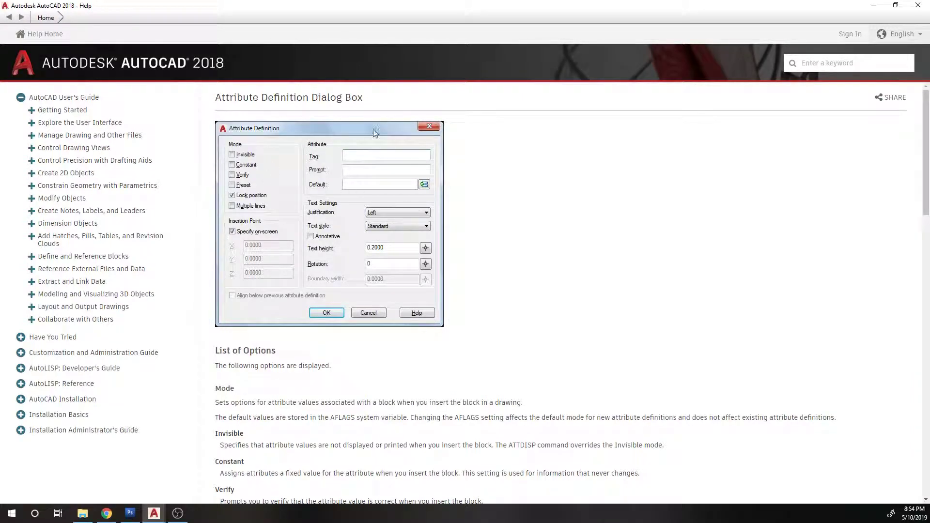
scroll(535, 171, "down", 1)
scroll(536, 170, "down", 7)
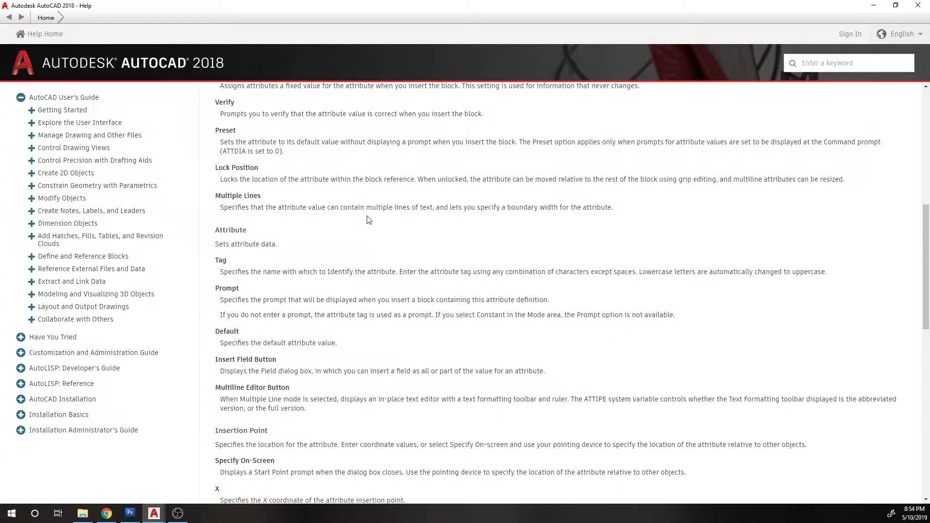
scroll(367, 220, "down", 4)
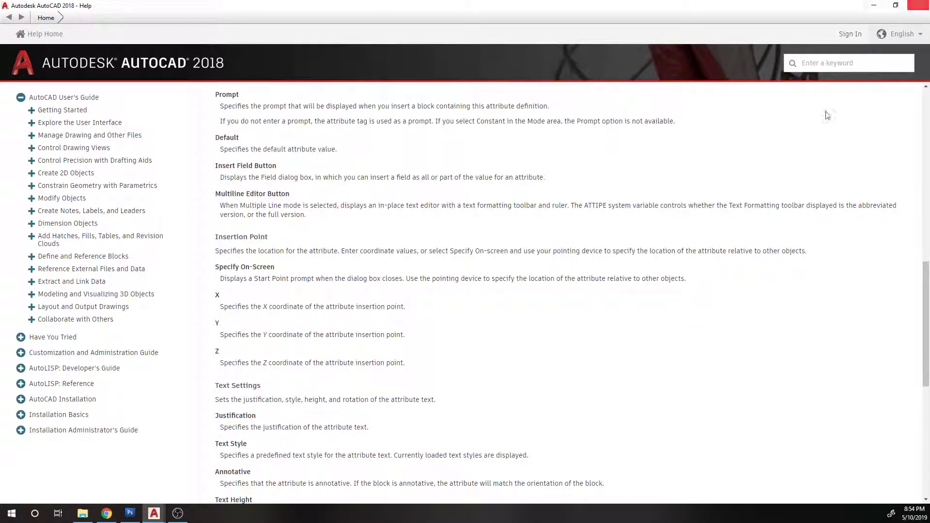
scroll(490, 355, "down", 9)
scroll(490, 355, "up", 10)
left_click(923, 13)
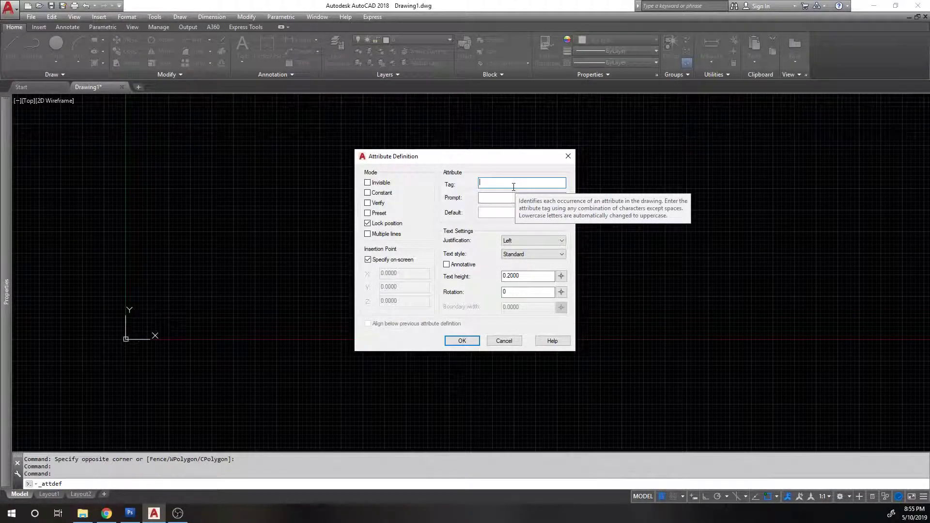
Step: Enter NAME as the attribute tag and move into the Default field
type("name")
key("BackSpace")
key("BackSpace")
key("BackSpace")
key("BackSpace")
type("NAME")
left_click(510, 197)
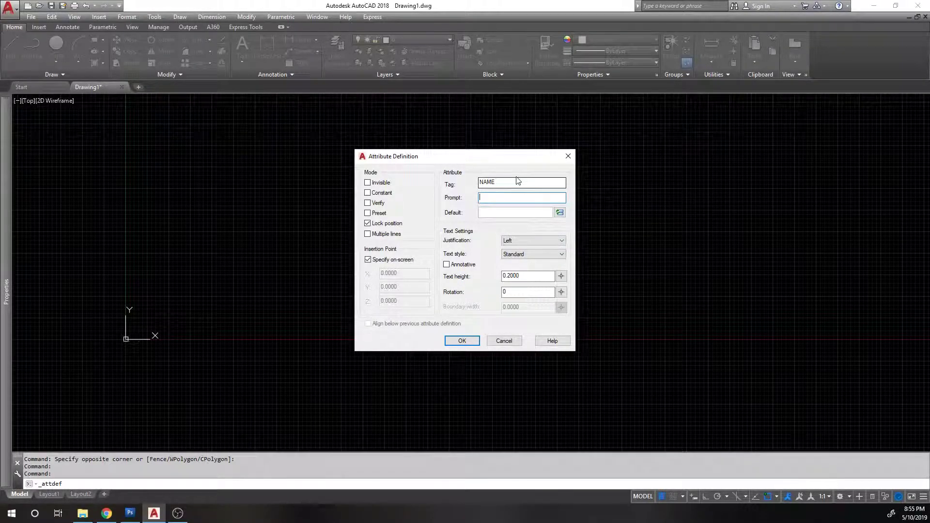
left_click(518, 181)
left_click(492, 211)
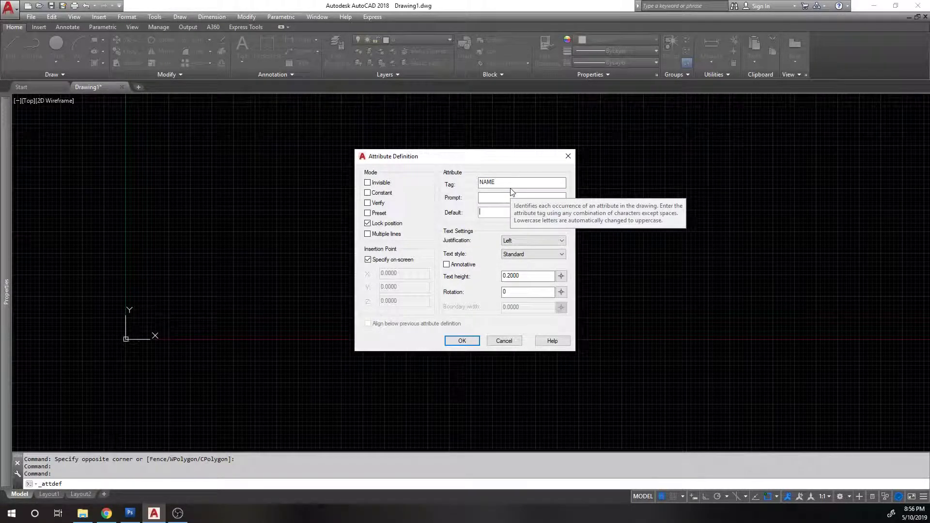
Step: Enter INSERT NAME as the attribute's default value
type("INSERT NAME")
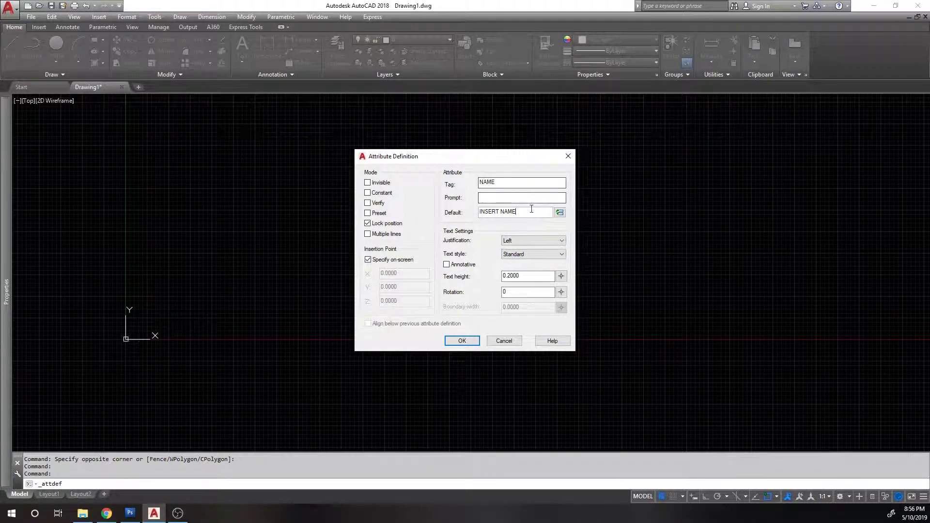
Step: Keep Left justification and Standard text style, and set text height to 1
left_click(543, 242)
left_click(542, 242)
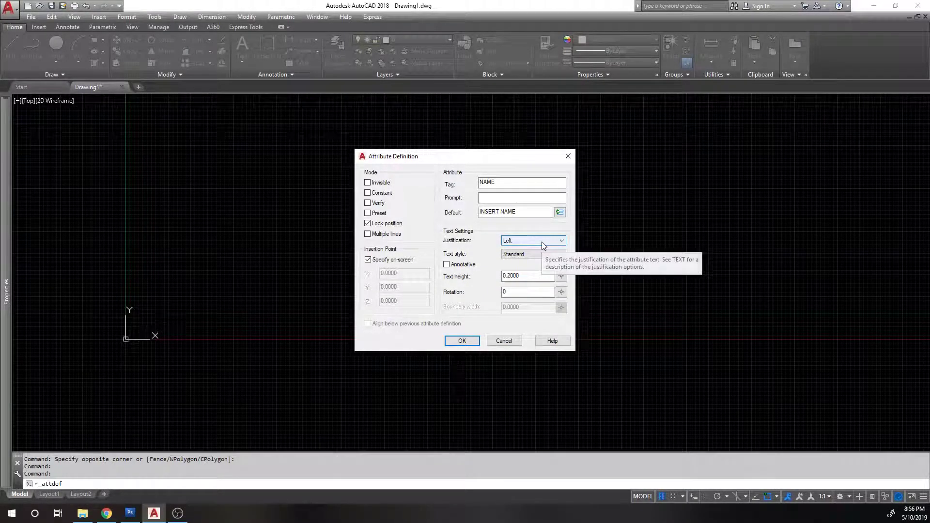
left_click(539, 253)
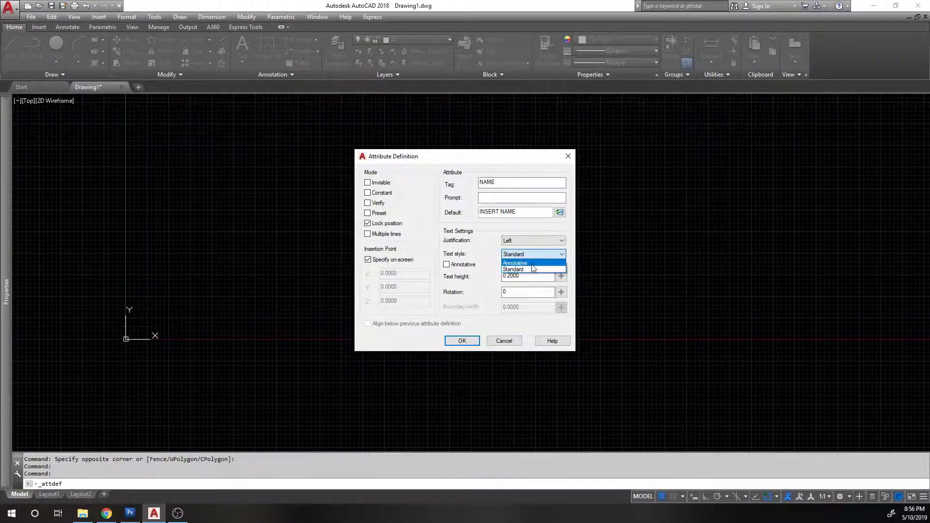
left_click(533, 269)
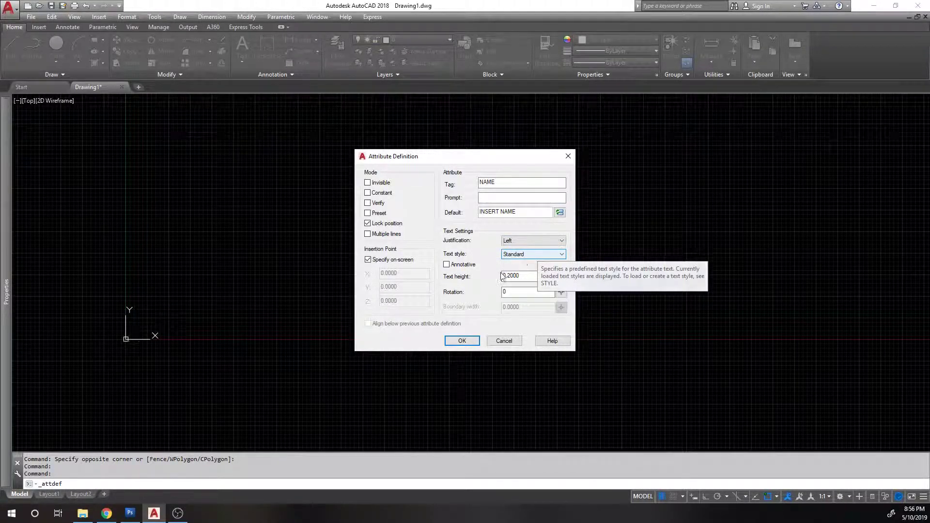
left_click(532, 274)
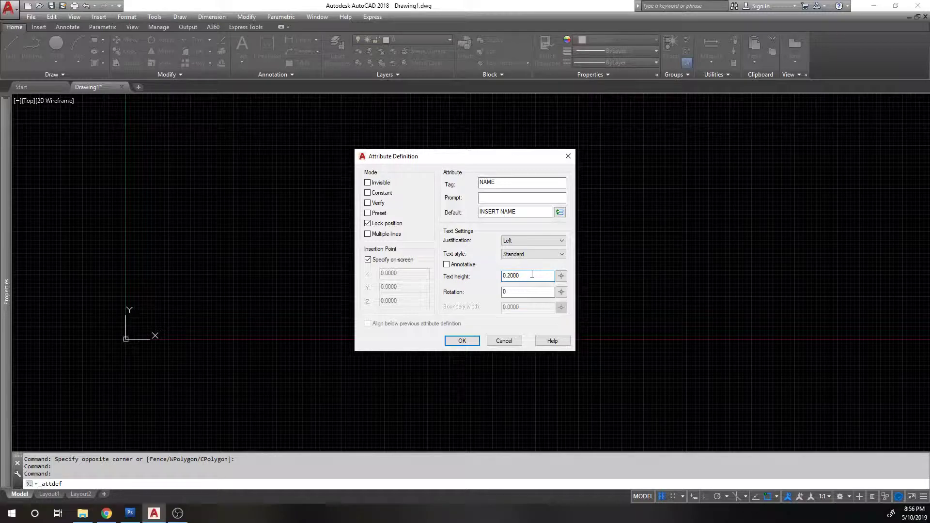
double_click(532, 274)
type("1.")
Step: Place the NAME attribute and review its edit settings without changing anything
left_click(469, 343)
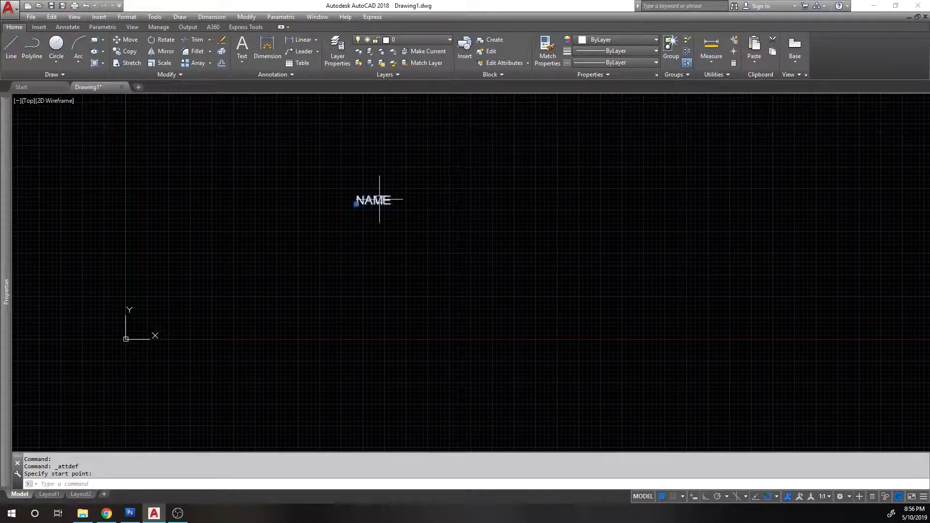
double_click(376, 200)
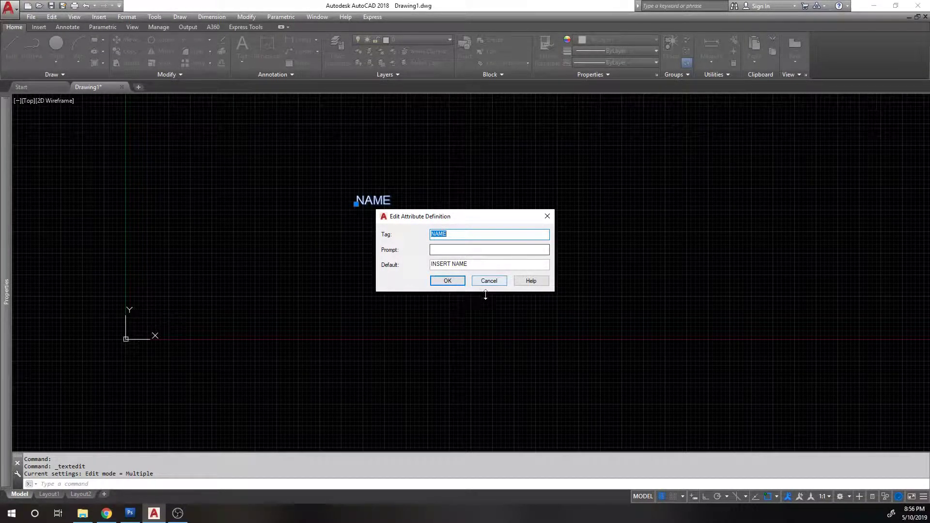
left_click(448, 281)
key("Escape")
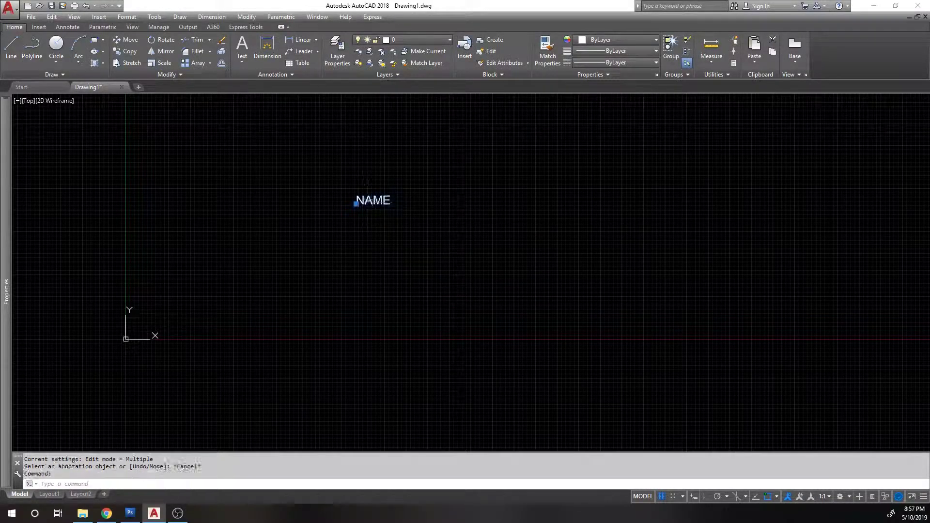
double_click(371, 201)
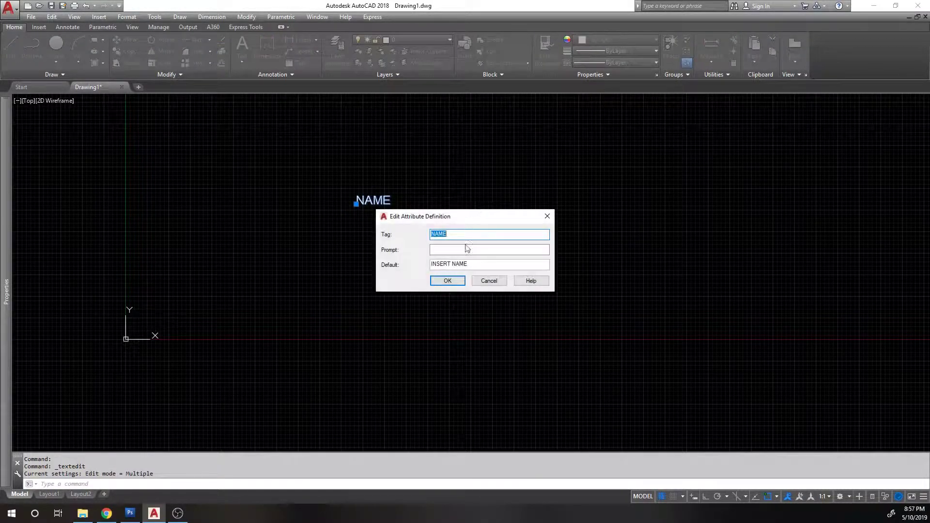
left_click(490, 280)
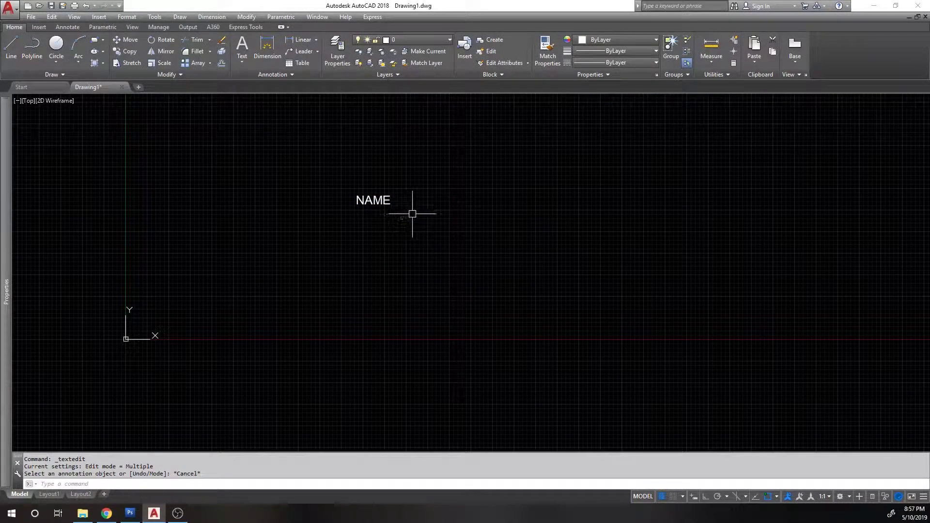
Step: Select the NAME attribute to check its values in the Properties palette
left_click(436, 230)
left_click(205, 139)
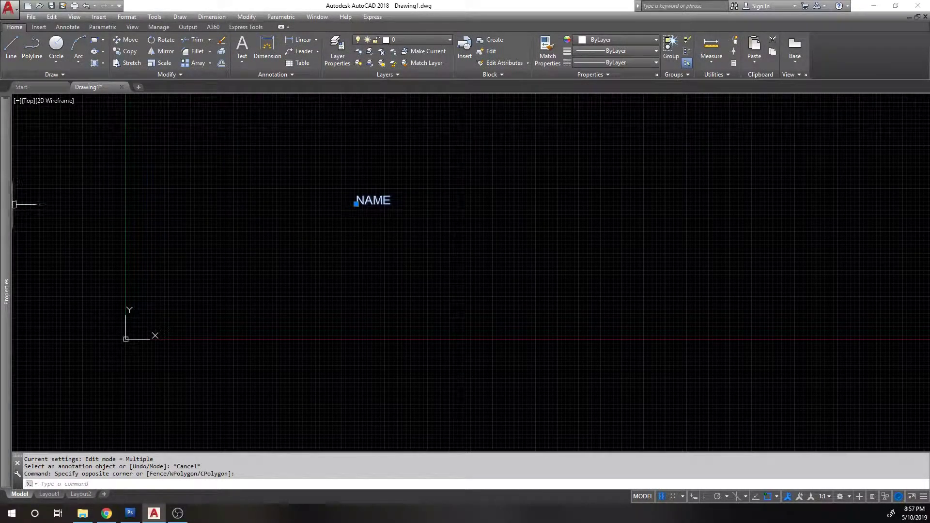
mouse_move(6, 211)
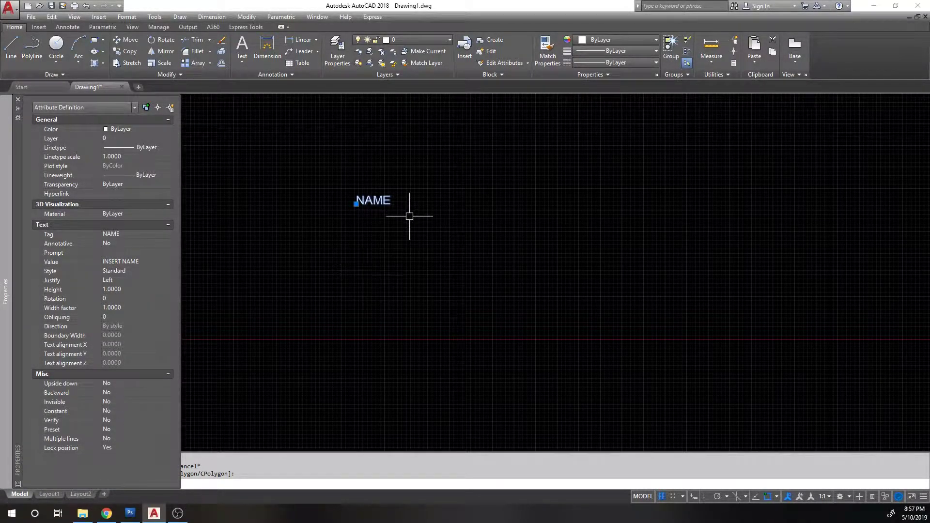
key("Escape")
mouse_move(407, 199)
middle_mouse_down()
mouse_move(395, 224)
mouse_move(354, 187)
middle_mouse_up()
Step: Copy the NAME attribute vertically to 1.5 and 3 units below the original
scroll(349, 192, "up", 2)
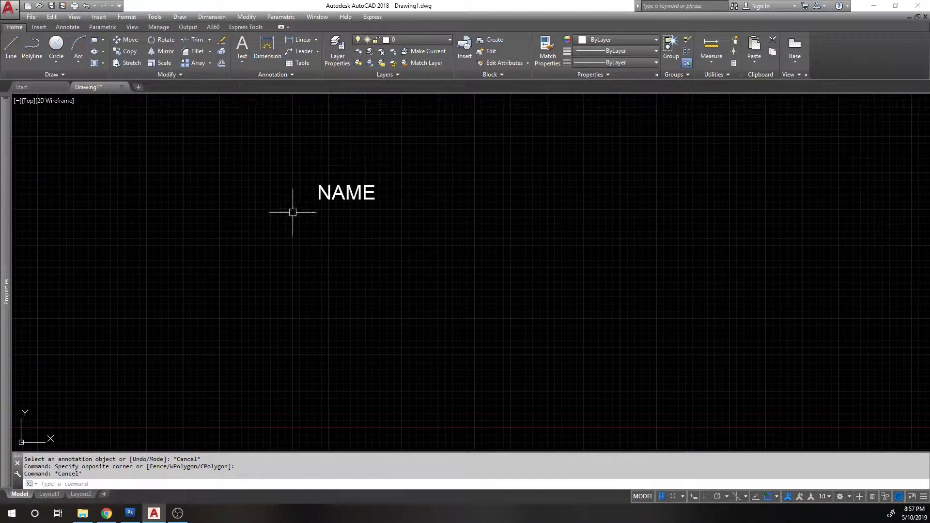
left_click(363, 190)
type("c")
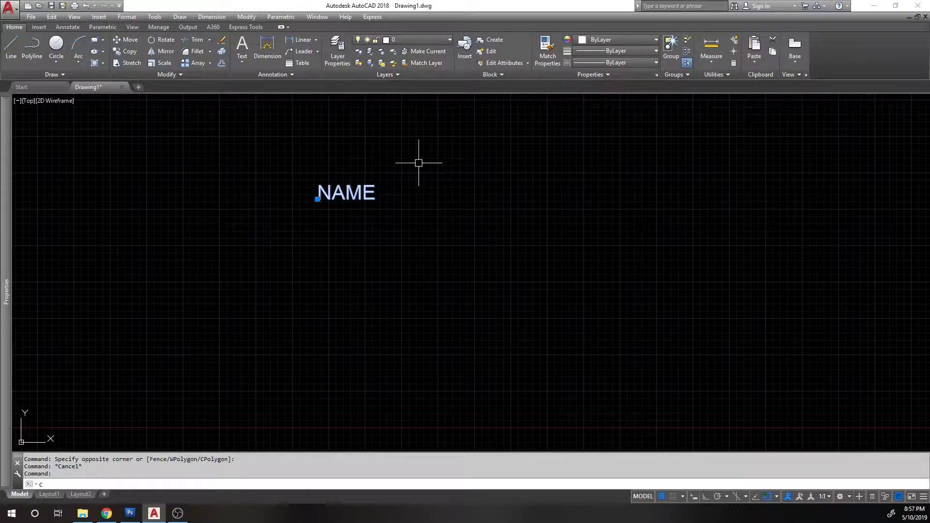
key("Return")
left_click(440, 168)
key("F8")
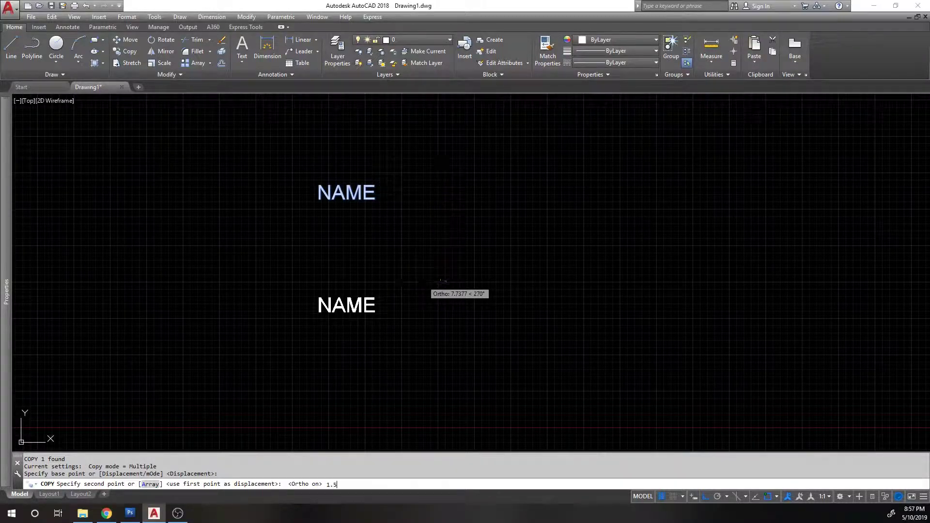
type("1.5")
key("Return")
type("3")
key("Return")
key("Escape")
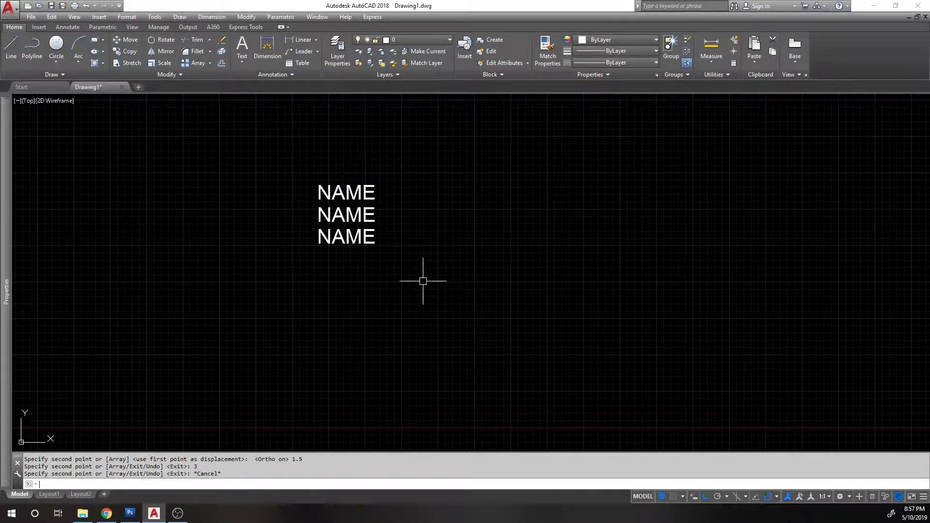
Step: Change the middle copy's tag and prompt to ADDRESS
double_click(350, 215)
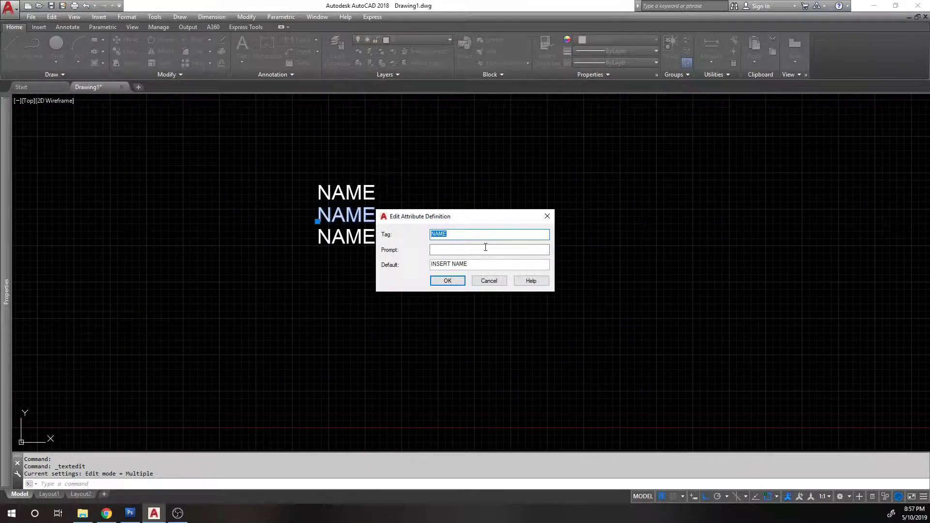
type("ADDRESS")
key("Tab")
key("Tab")
type("ADD")
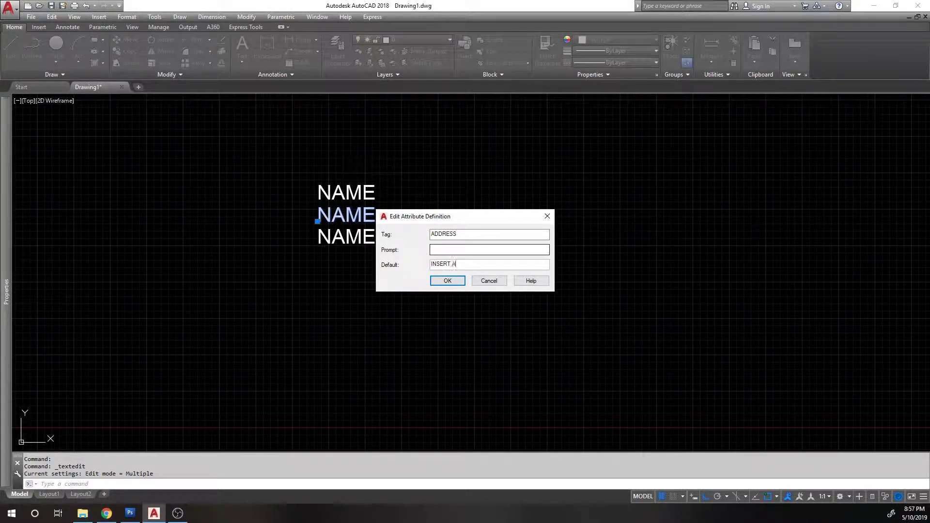
key("Return")
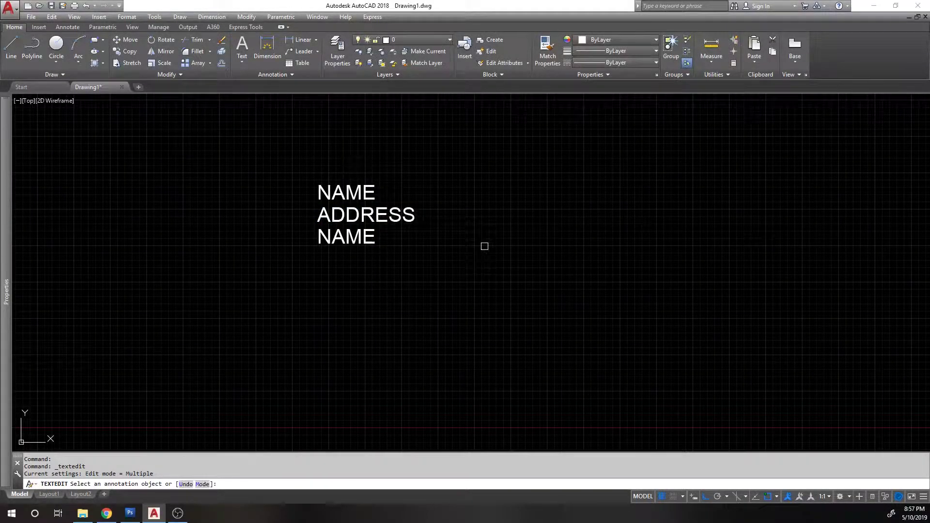
Step: Change the bottom copy's tag to AGE and clear its default value
left_click(370, 239)
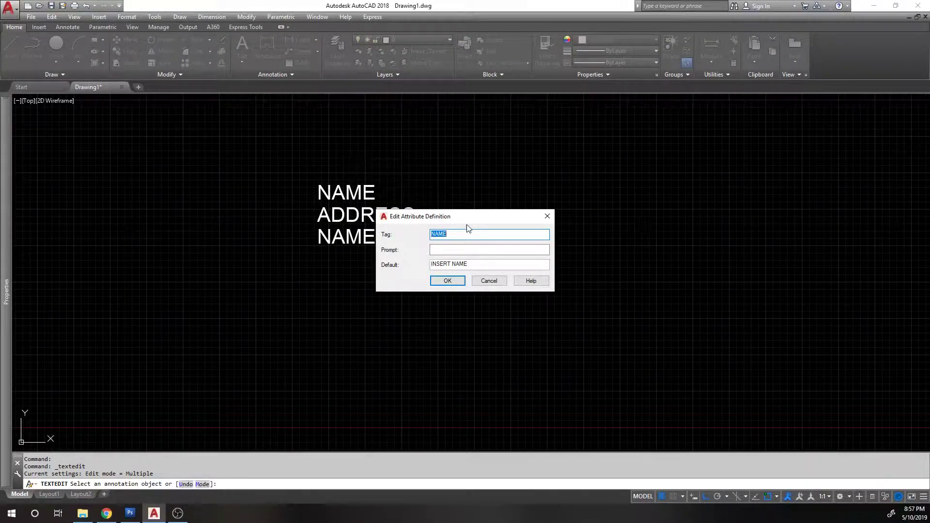
type("AG")
key("Tab")
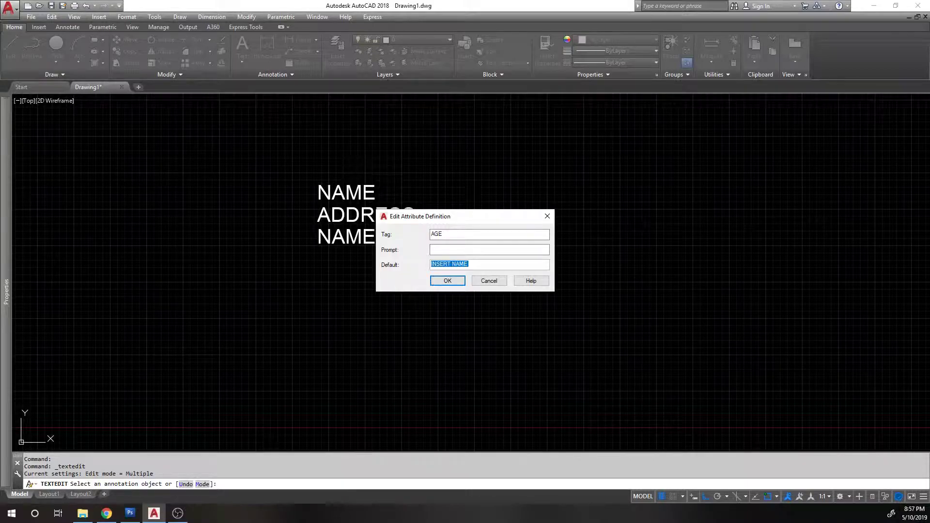
key("End")
key("BackSpace")
key("BackSpace")
key("shift+Home")
key("BackSpace")
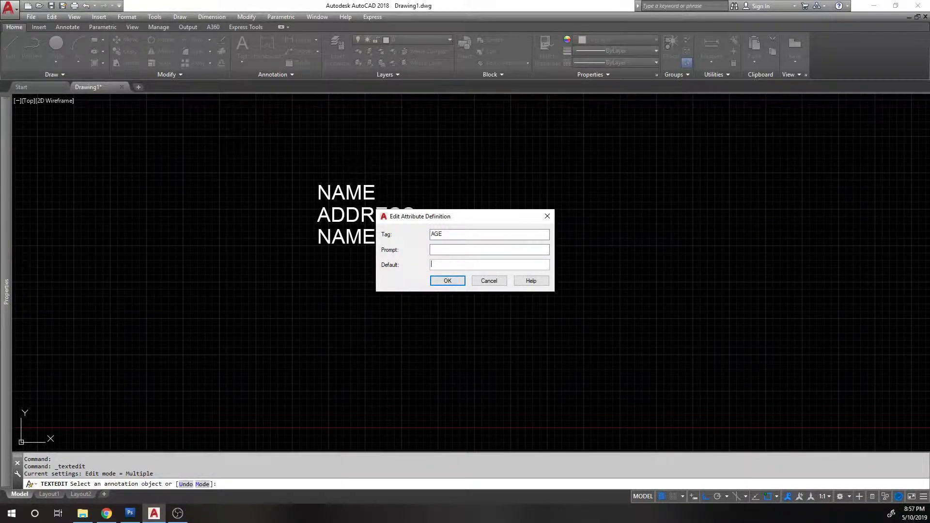
left_click(447, 281)
key("Return")
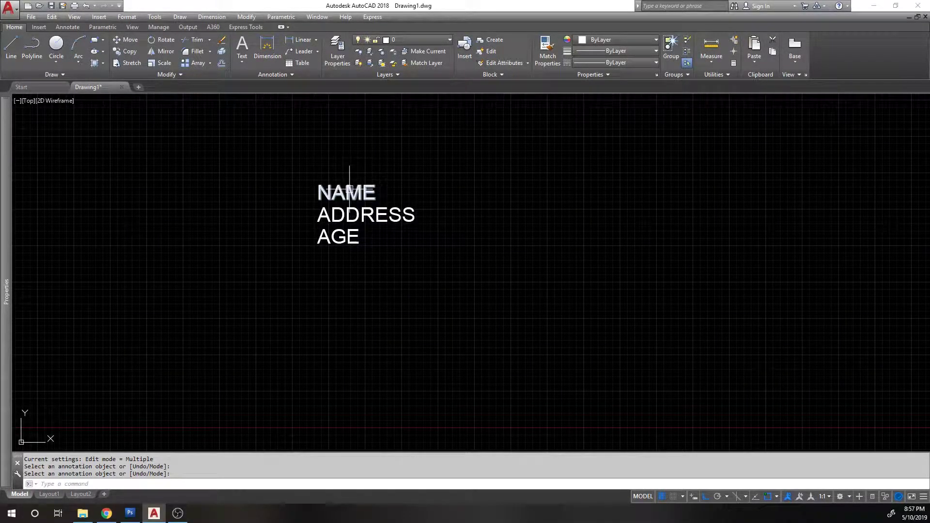
left_click(349, 193)
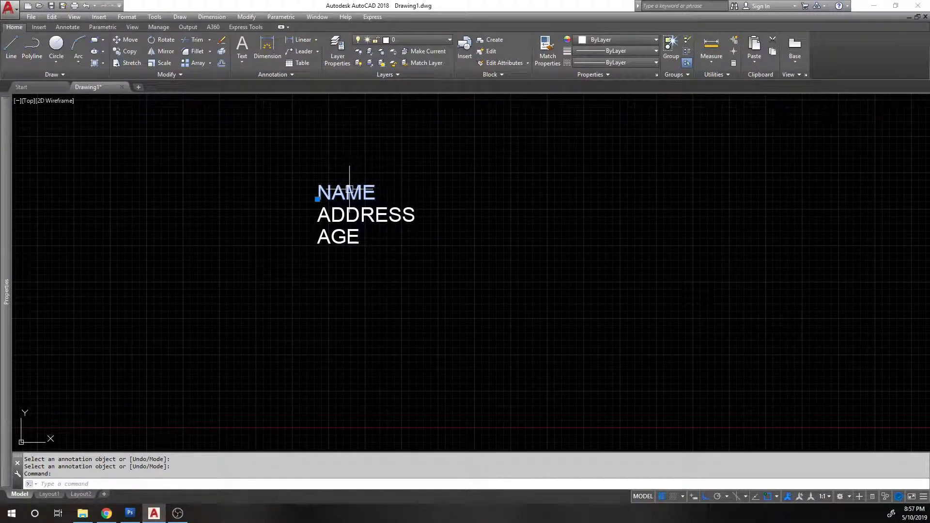
key("Escape")
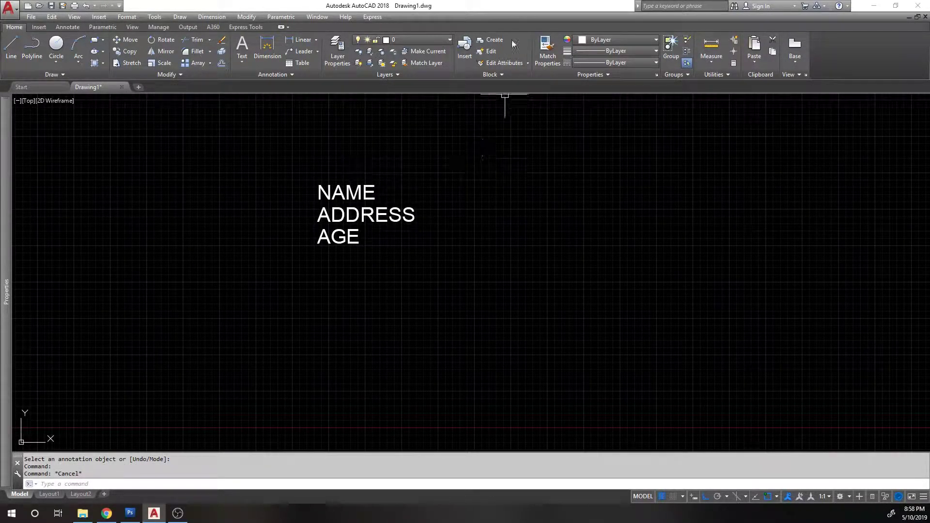
Step: Create block FORM from the three attributes, with its base point left of AGE
left_click(490, 40)
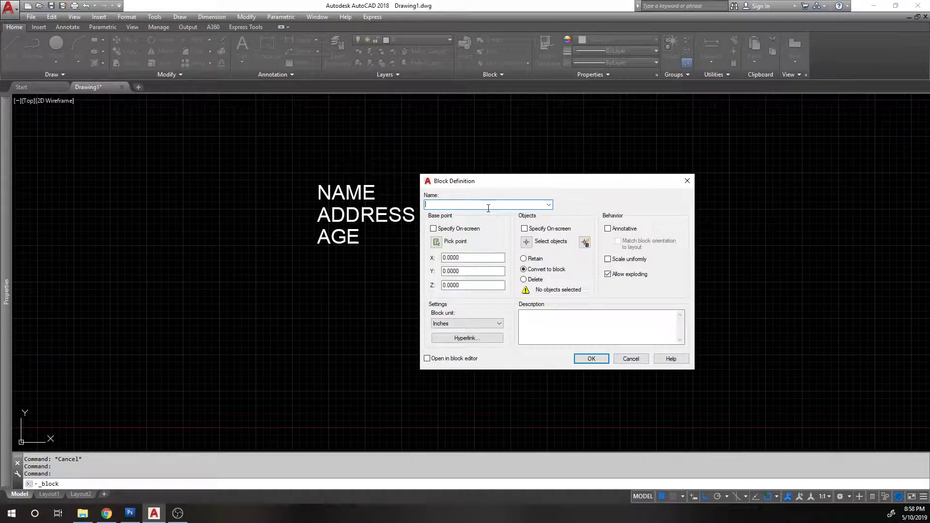
left_click(437, 242)
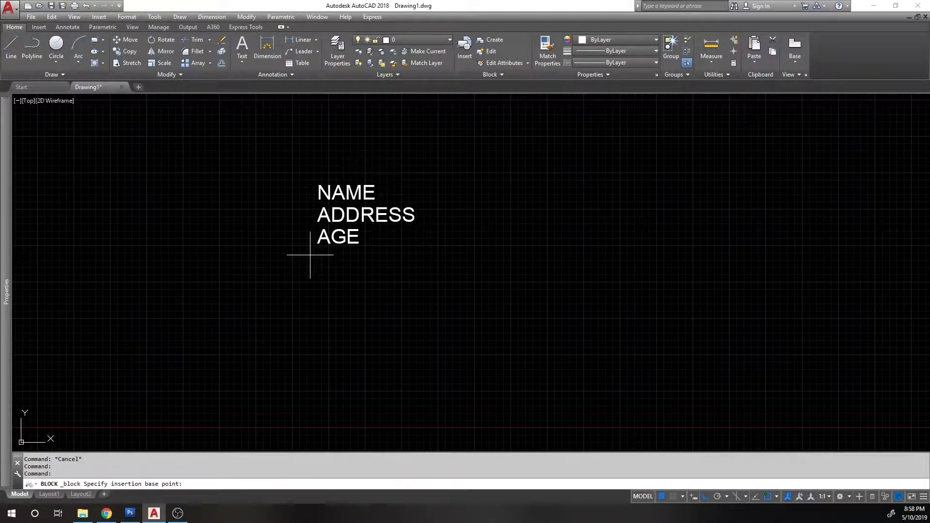
left_click(311, 255)
left_click(528, 242)
left_click(426, 260)
left_click(270, 132)
key("Return")
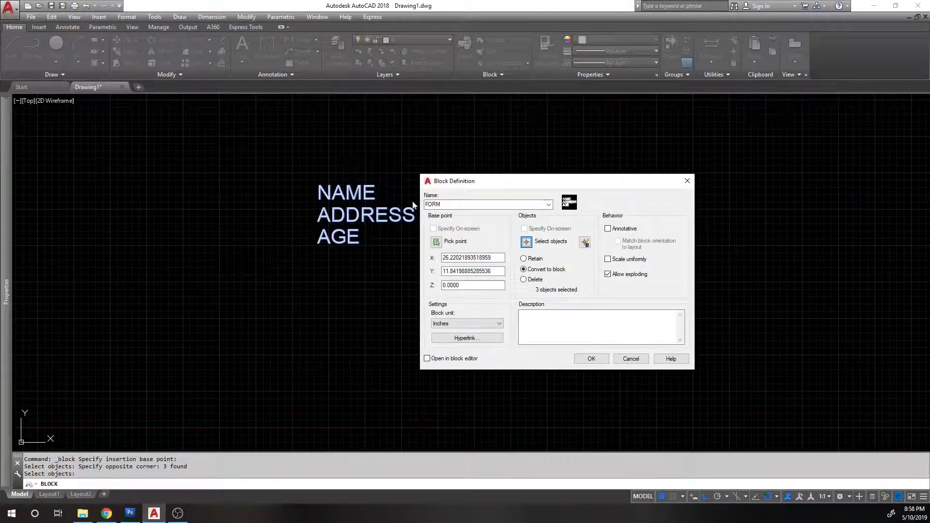
left_click(592, 359)
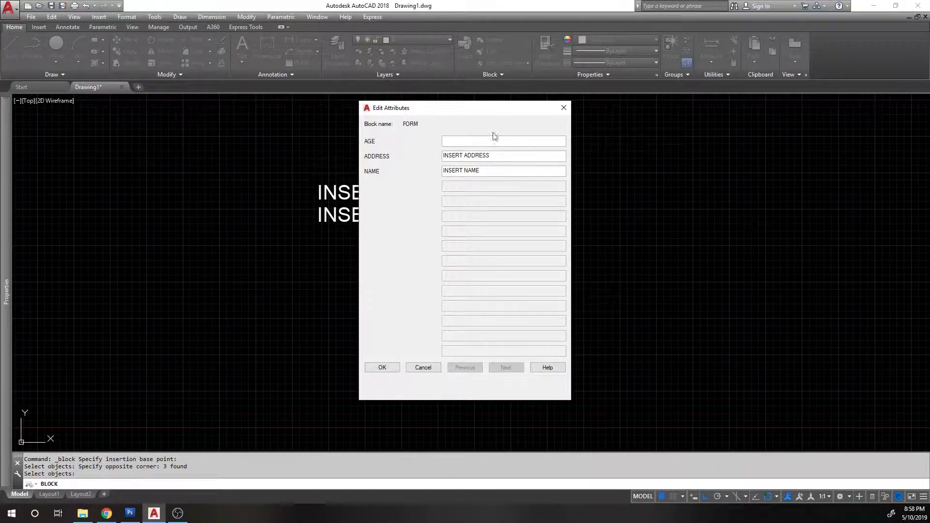
Step: Enter a sample name, street address and age 45 in the Edit Attributes dialog
left_click_drag(469, 112, 642, 132)
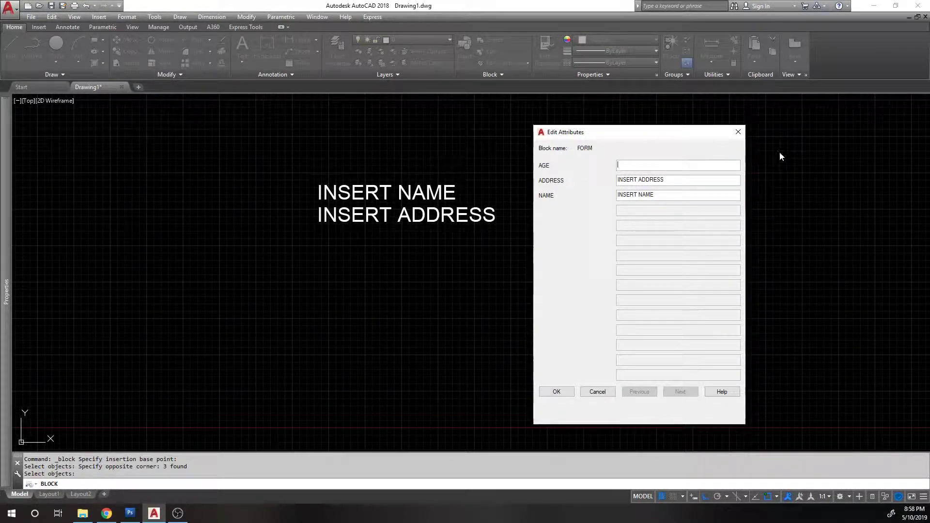
key("Tab")
key("Tab")
key("shift+Tab")
key("Tab")
left_click(630, 163)
key("Tab")
type("123 aNYWHERE")
key("Tab")
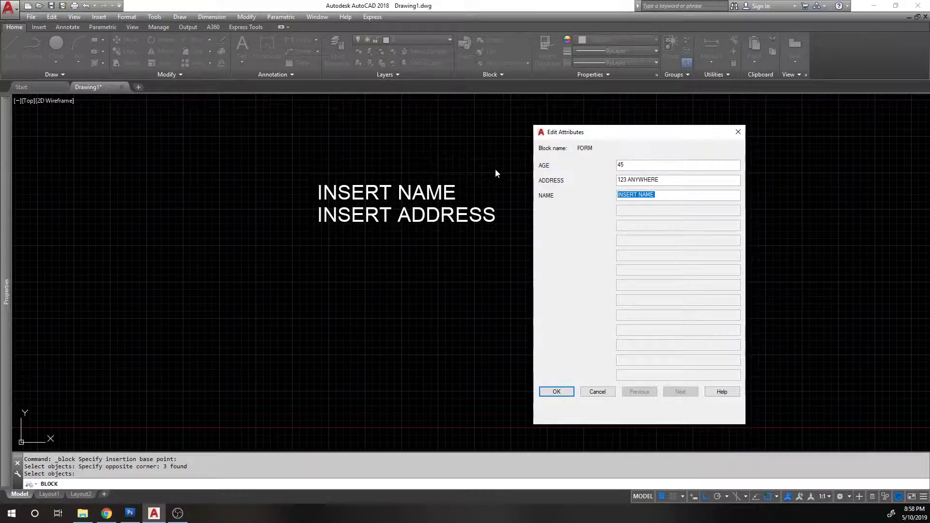
type("JOHN DOE")
left_click(556, 390)
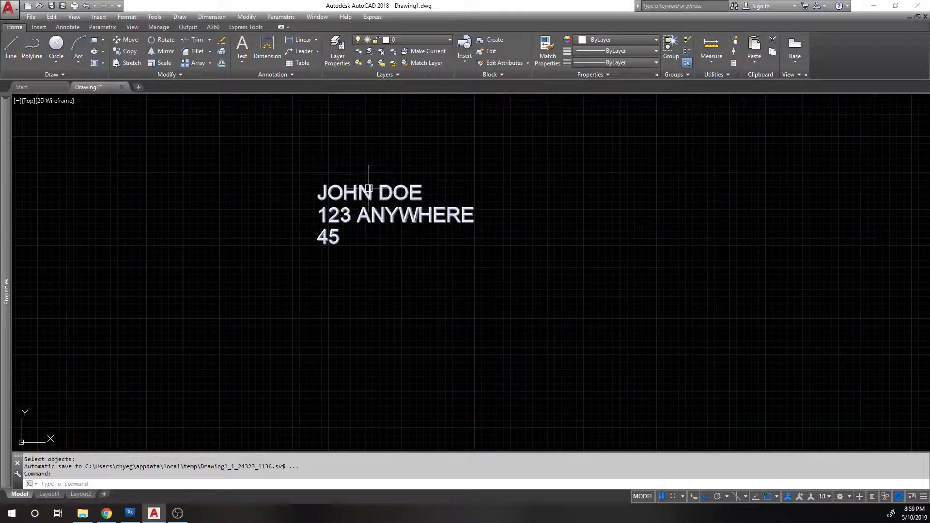
Step: Pan up and draw a horizontal line below the FORM block
mouse_move(366, 188)
middle_click_drag(373, 242, 373, 208)
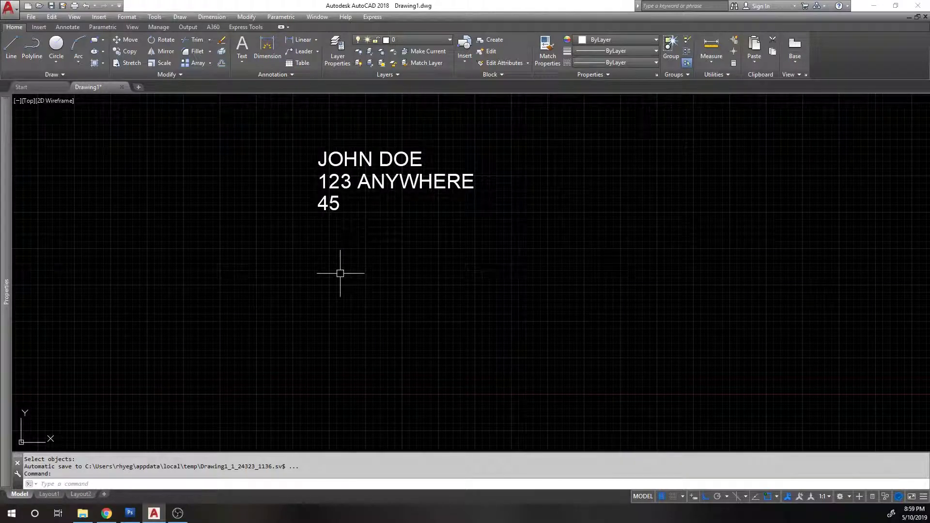
type("ATTEDIT")
key("Escape")
type("L")
key("Return")
left_click(299, 290)
left_click(574, 291)
key("Escape")
Step: Copy the line 1.5 and 3 units below itself
type("CC")
key("Return")
key("Escape")
type("COL")
key("Return")
key("Escape")
type("CO")
key("Return")
left_click(554, 277)
left_click(542, 298)
key("Return")
left_click(684, 214)
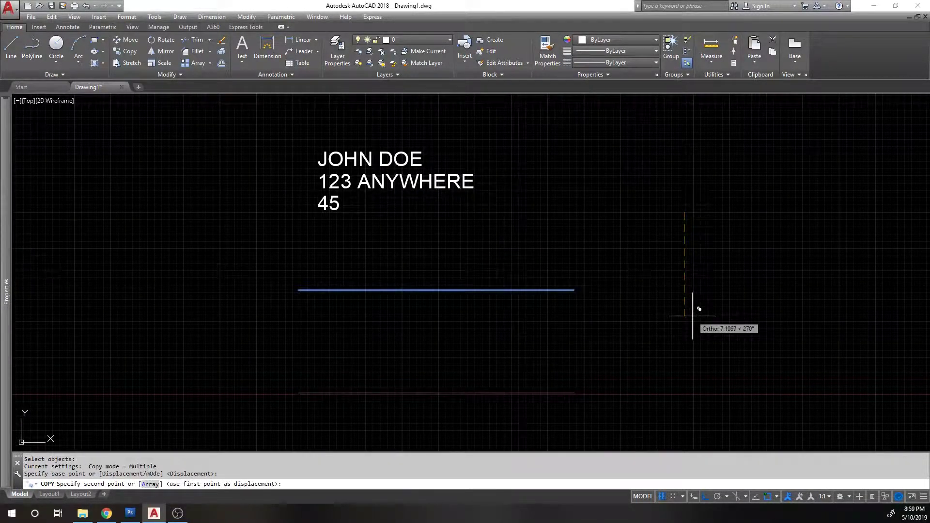
type("1.5")
key("Return")
type("3")
Step: Start single-line text (DT) at the top line's left endpoint
key("Return")
key("Escape")
type("mt")
key("Return")
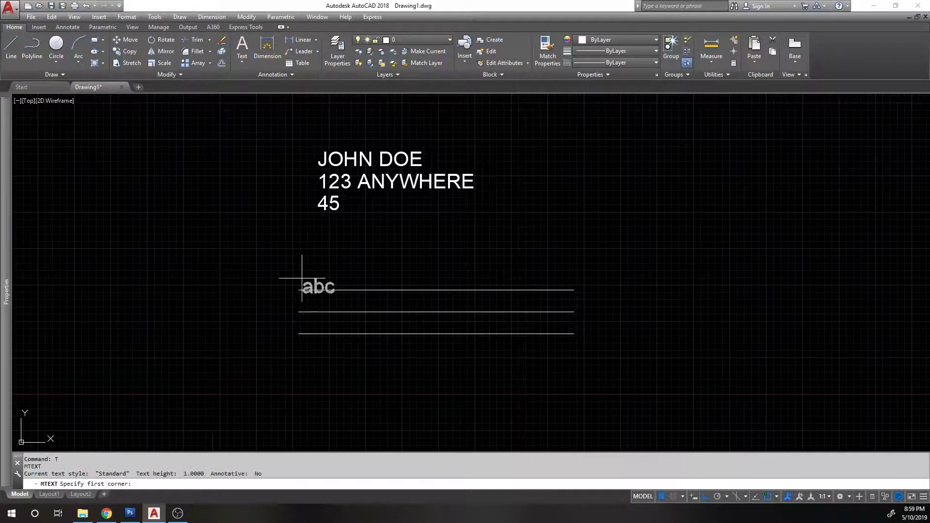
key("Escape")
type("dt")
key("Return")
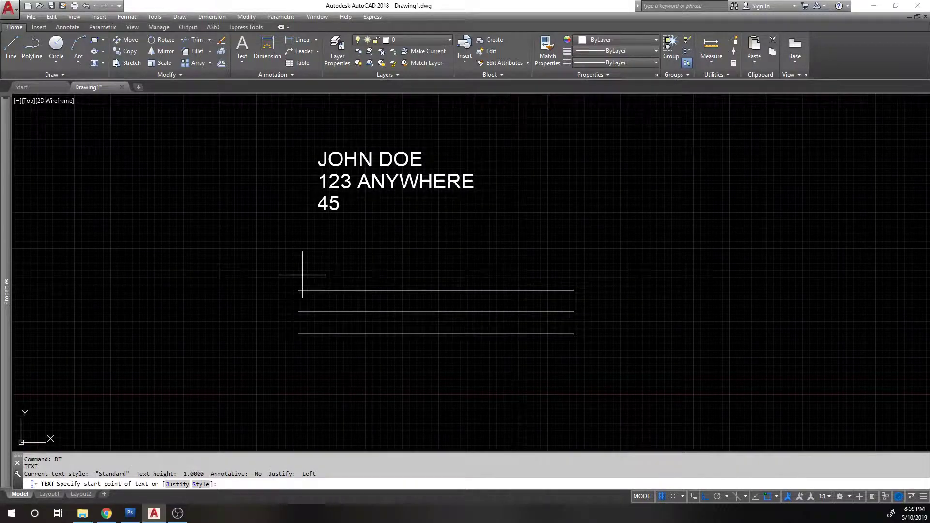
left_click(305, 287)
Step: Write the label NAME at default height on the top line
key("Return")
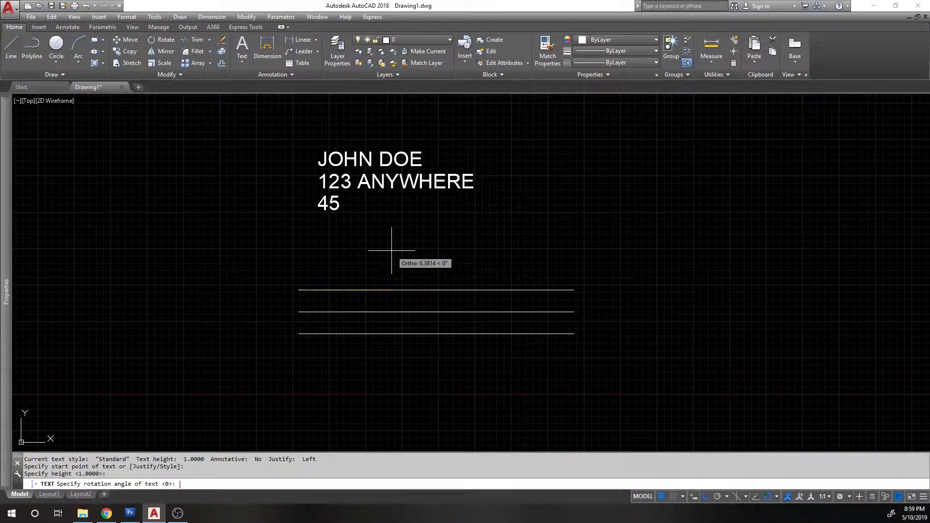
key("Return")
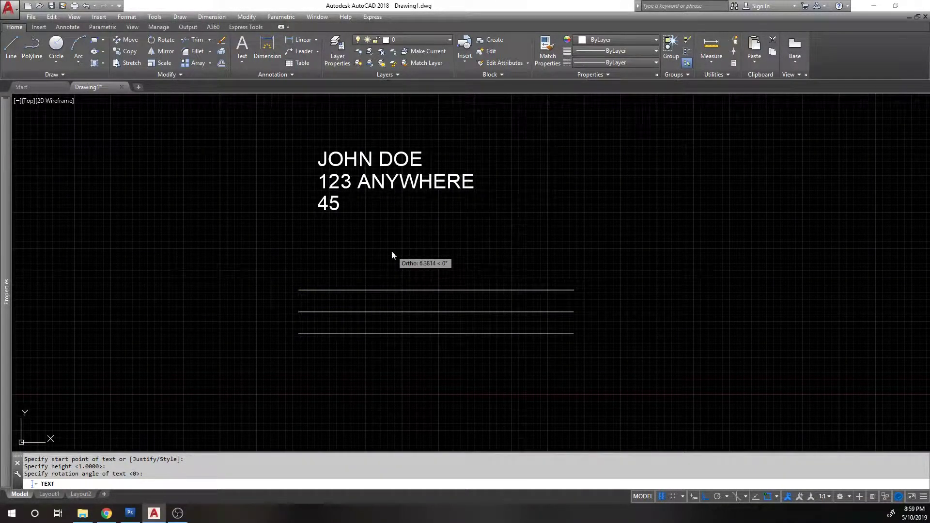
type("NAME")
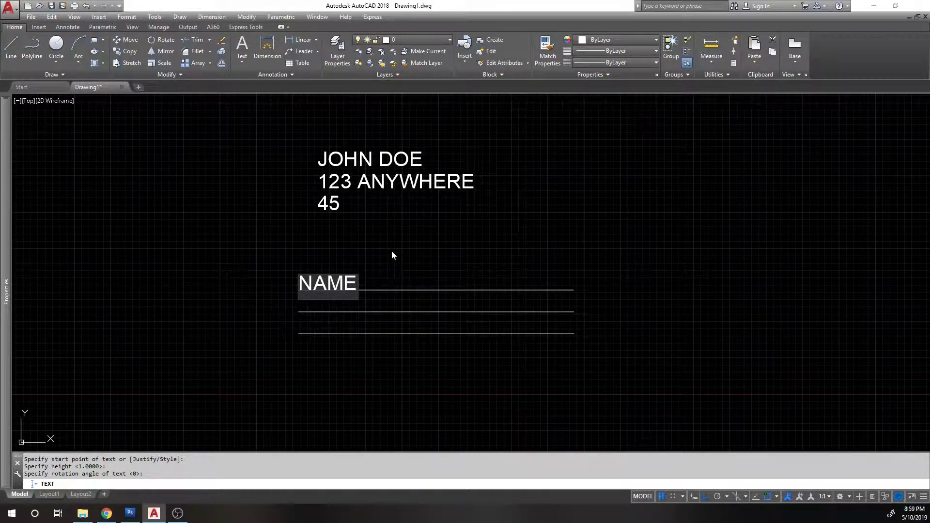
key("Return")
left_click(257, 254)
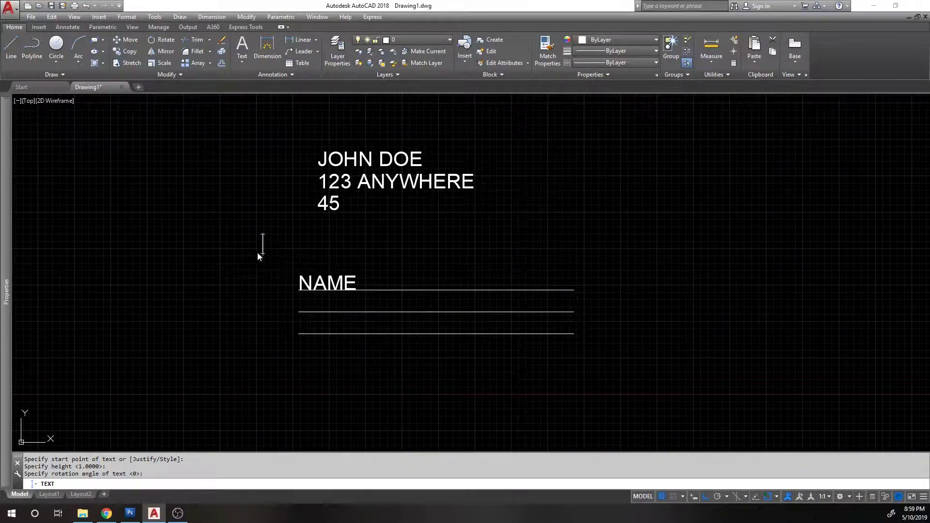
key("Escape")
Step: Copy the NAME label onto the second and third lines
type("co")
key("Return")
left_click(304, 285)
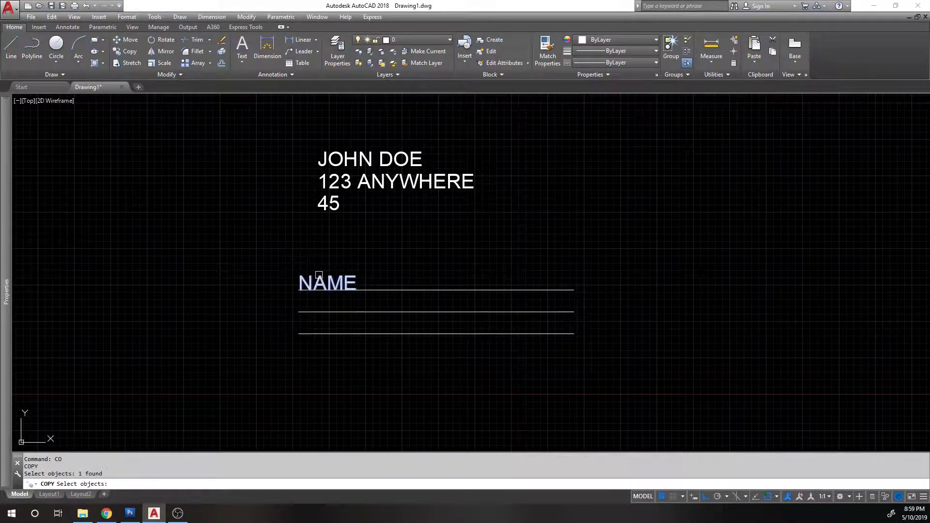
key("Return")
left_click(300, 289)
left_click(300, 311)
left_click(299, 333)
key("Return")
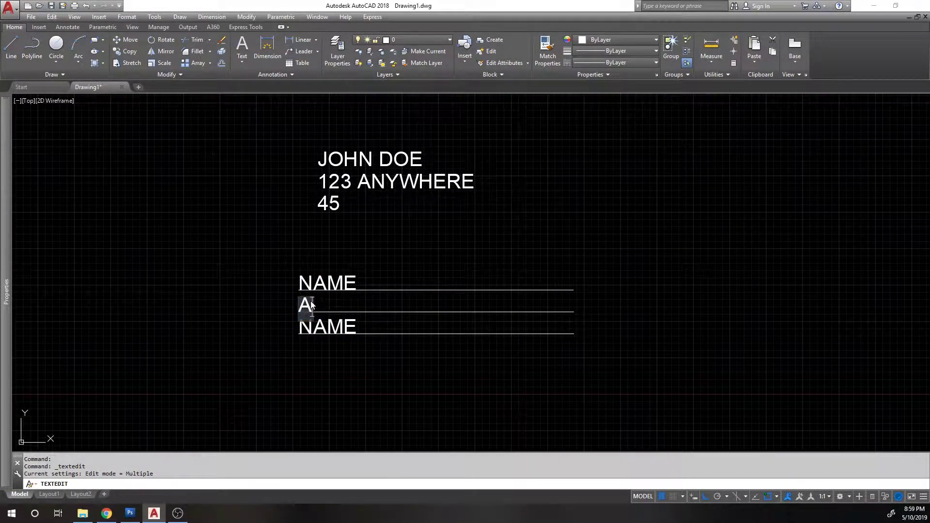
Step: Edit the labels to read NAME:, ADDRESS: and AGE:
type("DDRESS:")
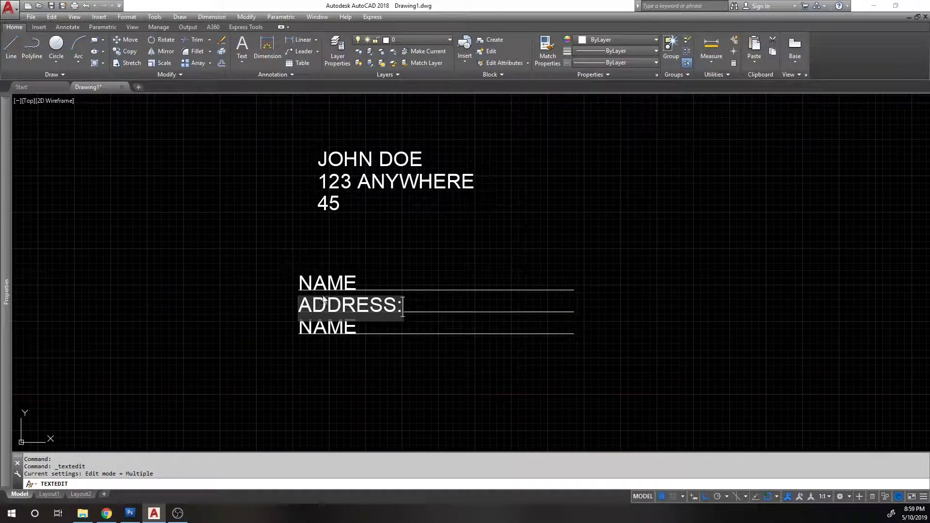
key("Return")
left_click(334, 283)
key("End")
type(":")
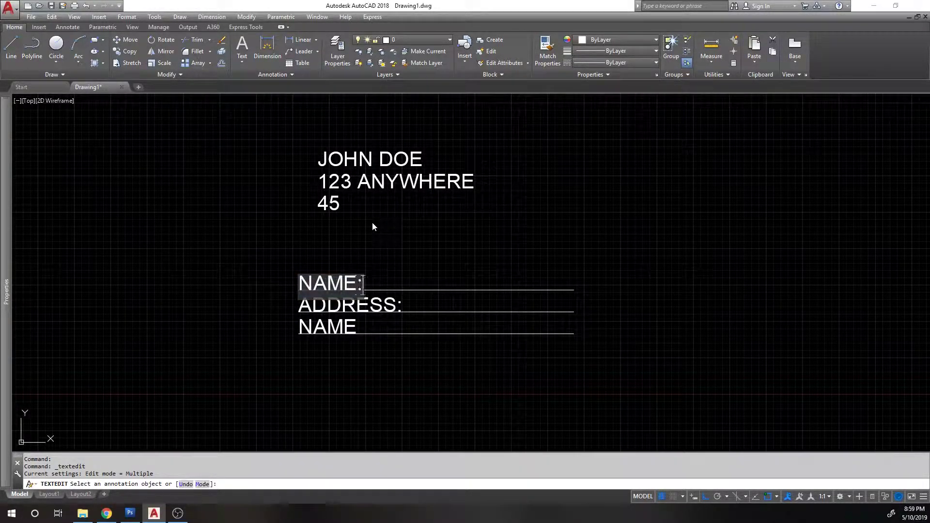
key("Return")
left_click(318, 327)
type("AGE")
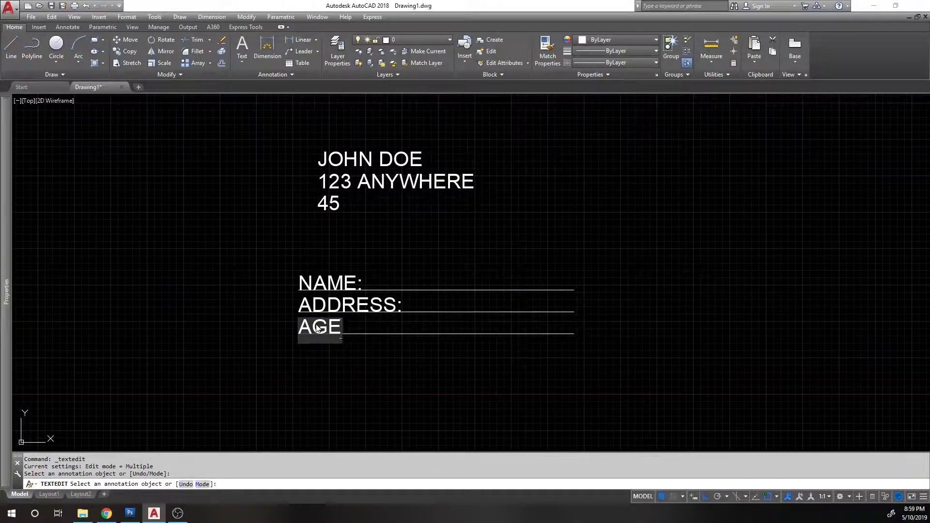
type(":")
key("Return")
key("Return")
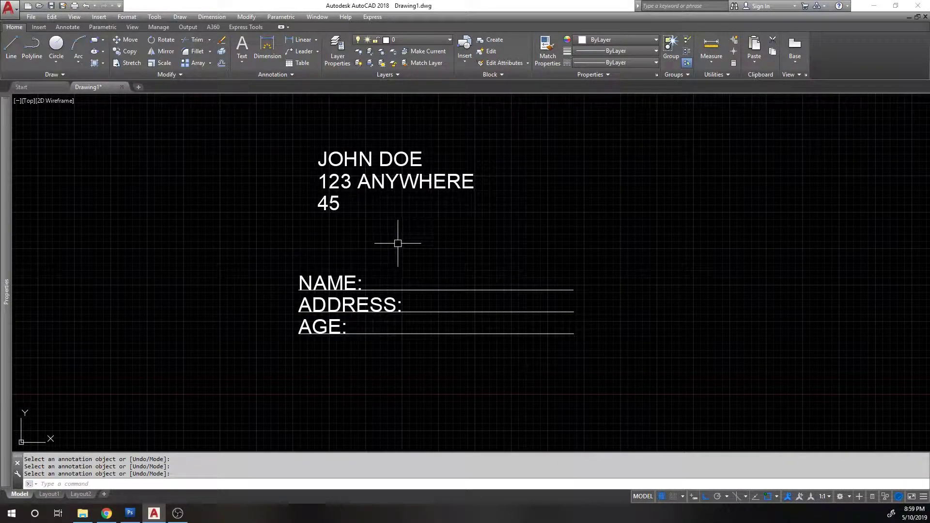
Step: Define an attribute tagged NAME with ATTDEF and place it on the NAME line
type("attdef")
key("Return")
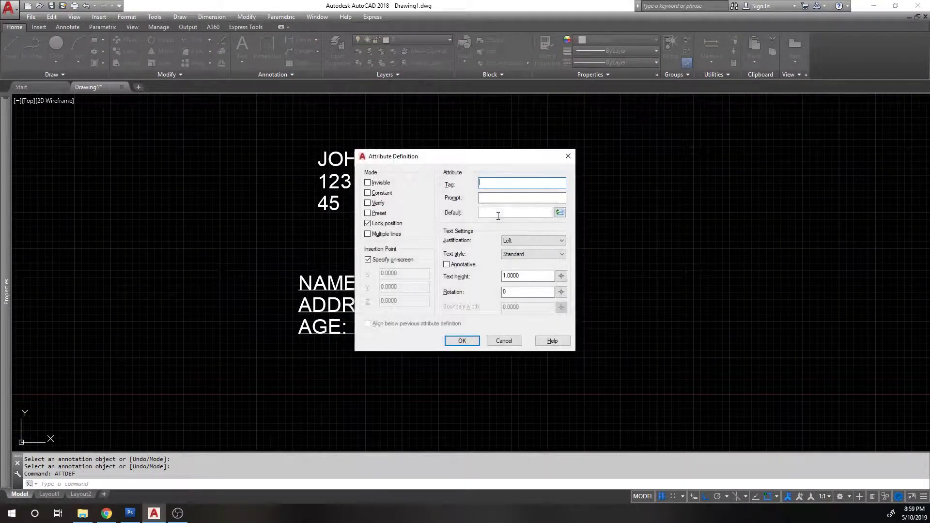
type("NAME")
key("Tab")
key("Tab")
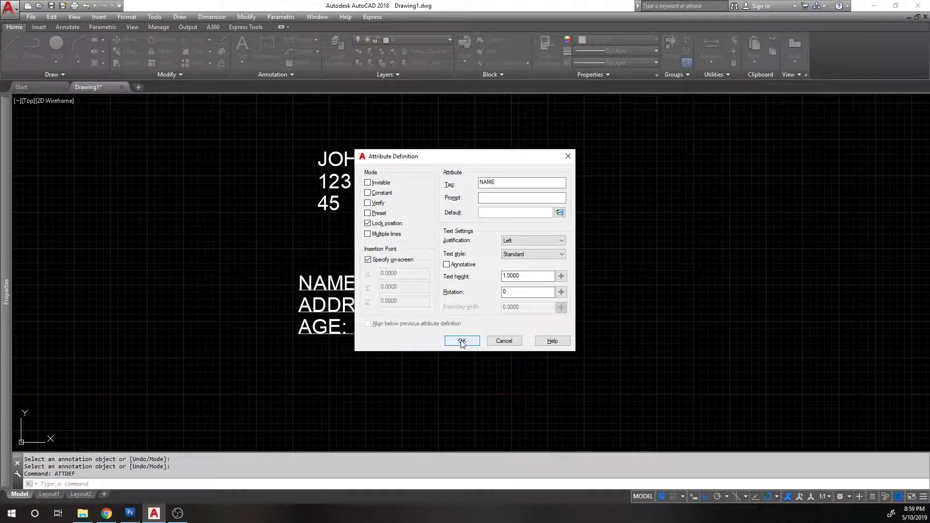
left_click(462, 341)
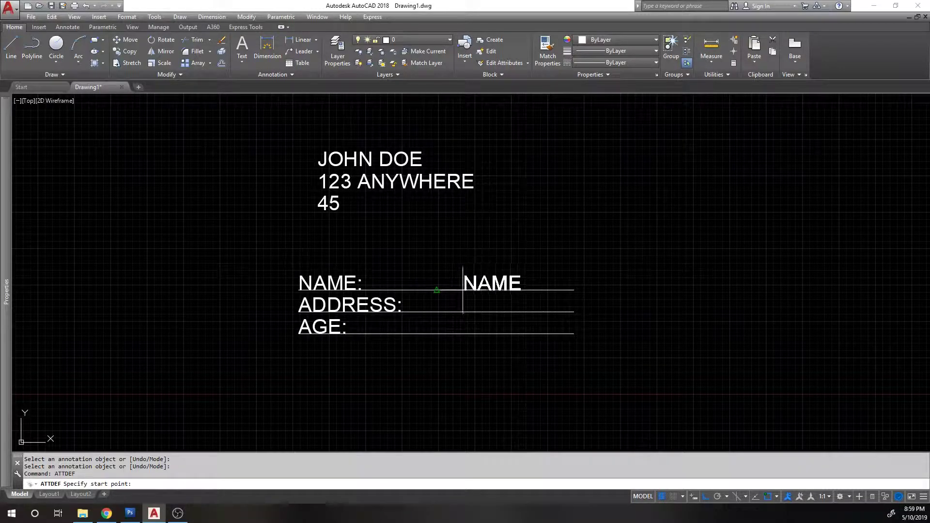
left_click(437, 290)
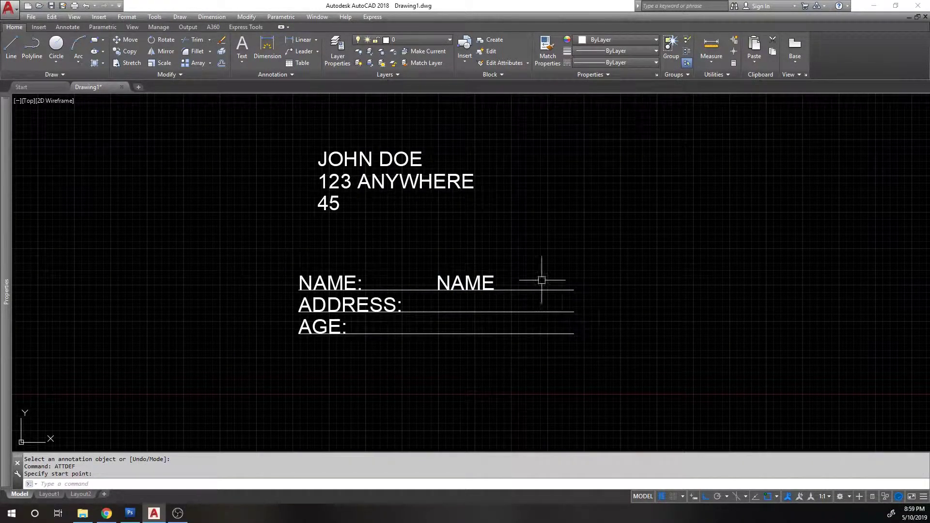
key("Escape")
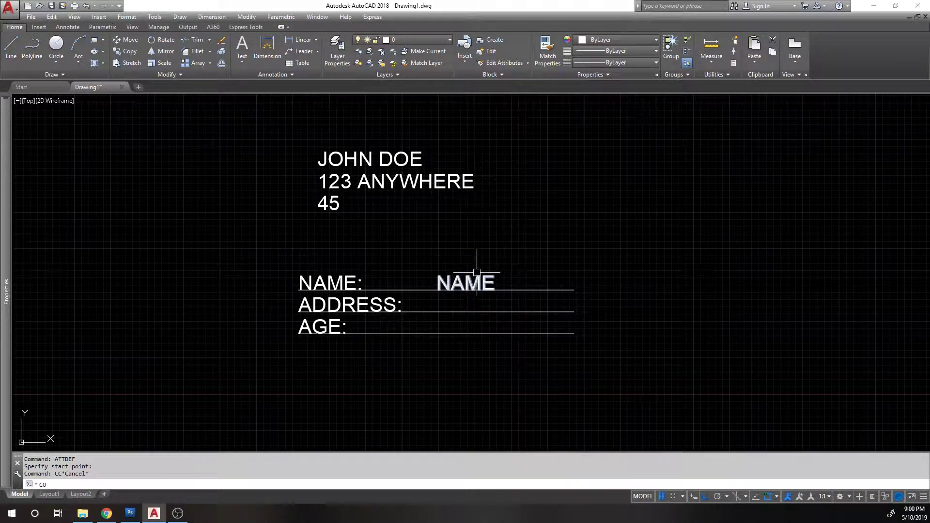
Step: Copy the NAME attribute down onto the ADDRESS and AGE lines
left_click(467, 282)
type("co")
key("Return")
left_click(437, 290)
left_click(437, 313)
left_click(437, 334)
key("Return")
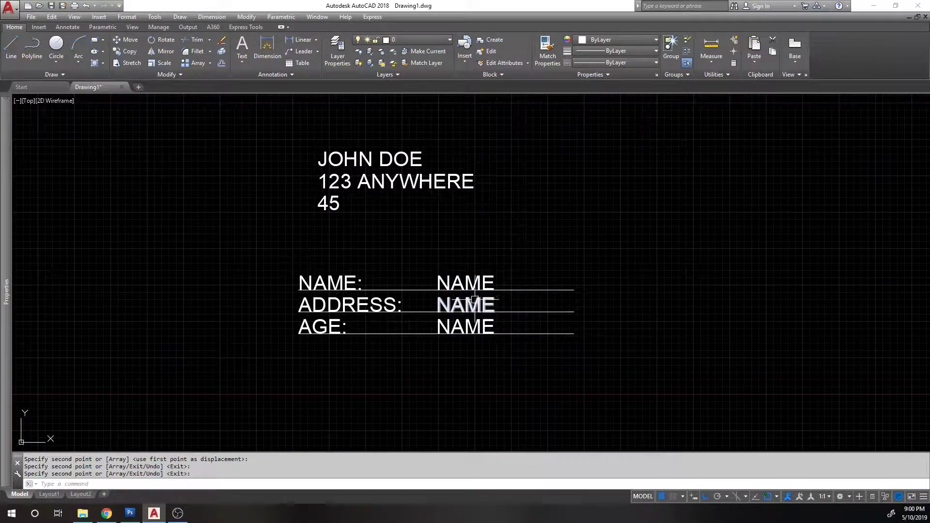
Step: Retag the two copies ADDRESS and AGE, then select the three form underlines
double_click(465, 304)
type("A")
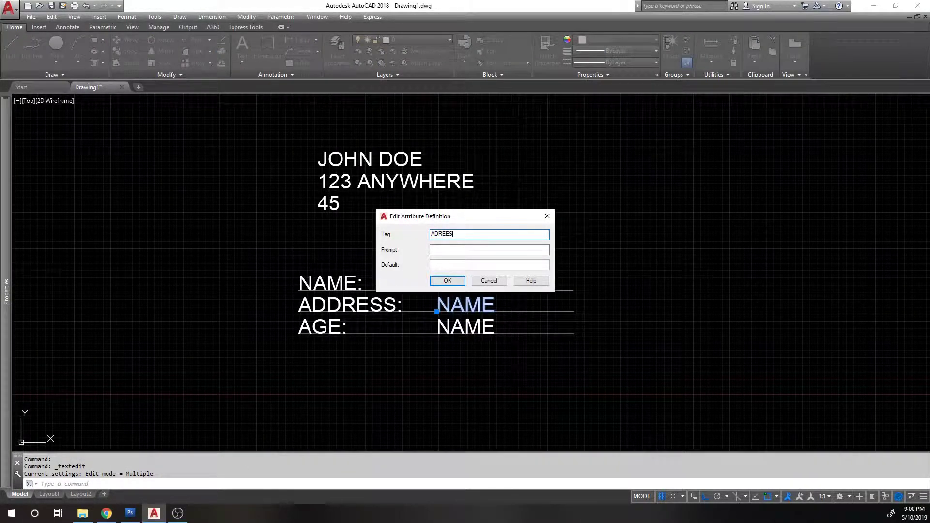
type("DREES")
key("BackSpace")
key("BackSpace")
key("BackSpace")
key("BackSpace")
type("DRESS")
key("Return")
double_click(462, 327)
type("AGE")
key("Return")
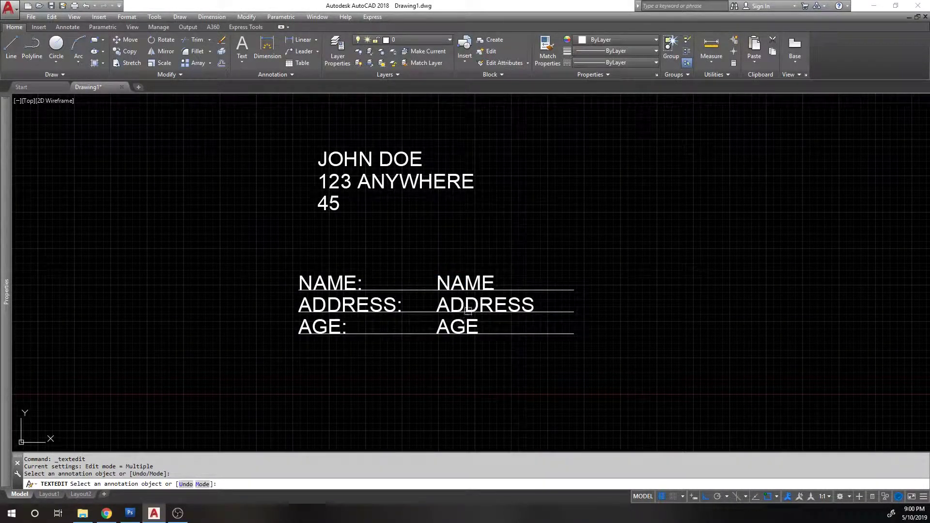
key("Return")
left_click(629, 340)
left_click(556, 225)
Step: Erase the three underlines; the Block Definition dialog is opened and dismissed twice
type("E")
key("Return")
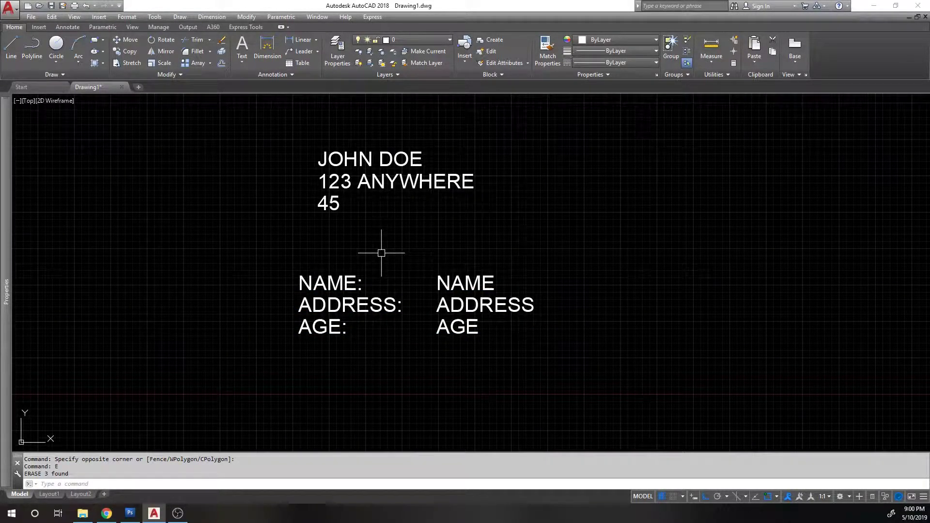
type("B")
key("Return")
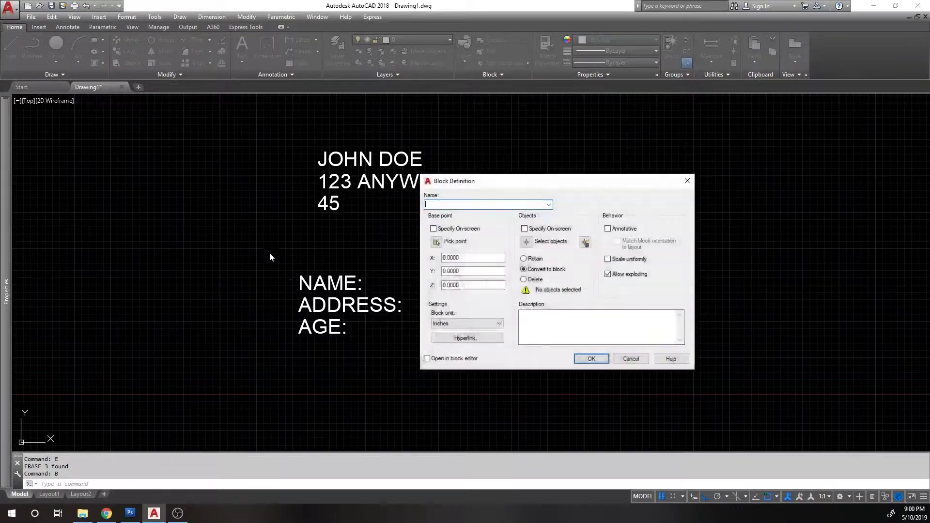
key("Escape")
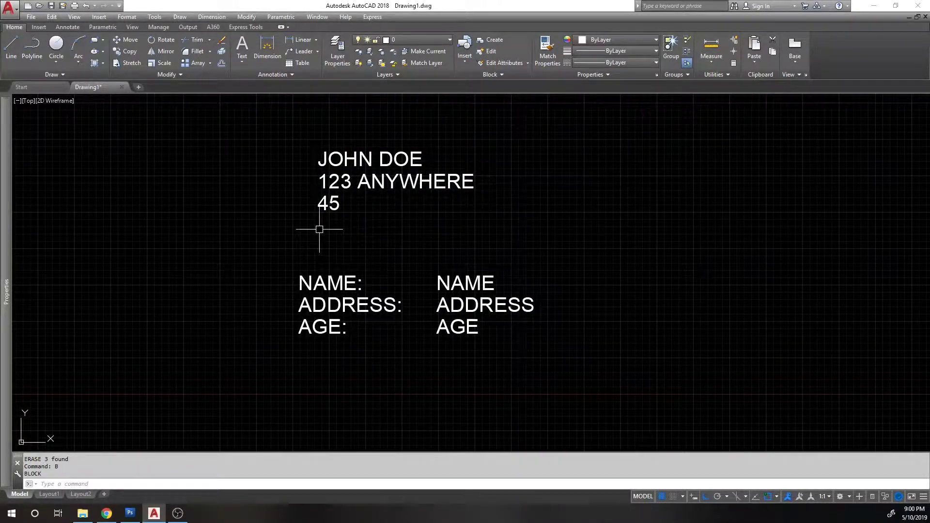
type("b")
key("Return")
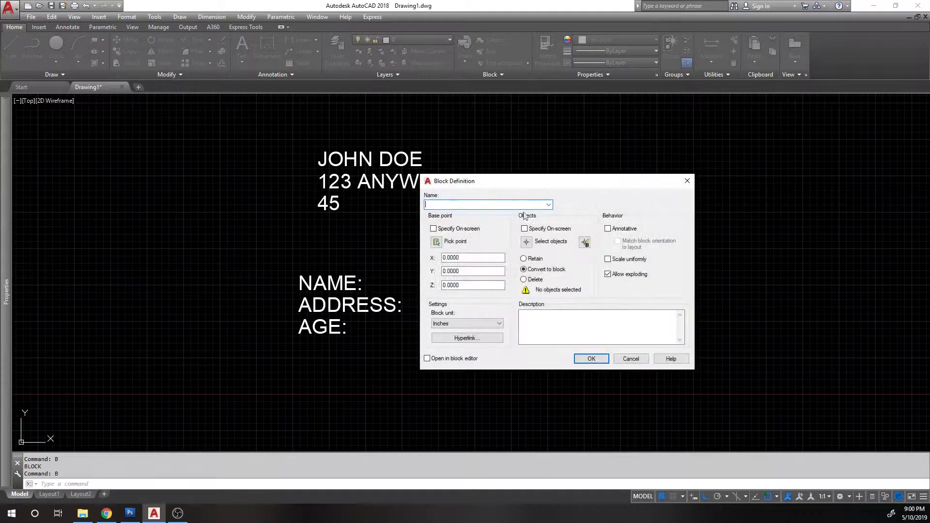
key("Escape")
Step: Draw a rectangle framing the whole labelled form
type("rec")
key("Return")
left_click(290, 266)
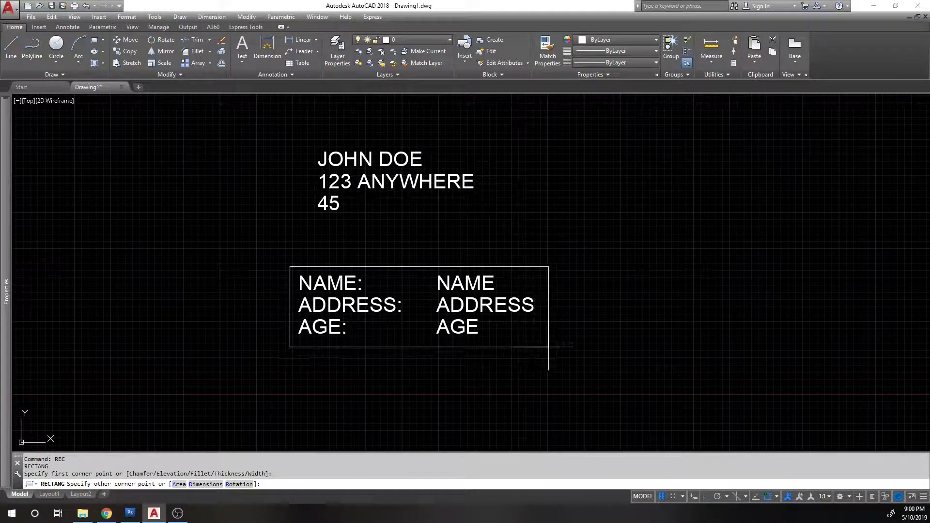
left_click(736, 345)
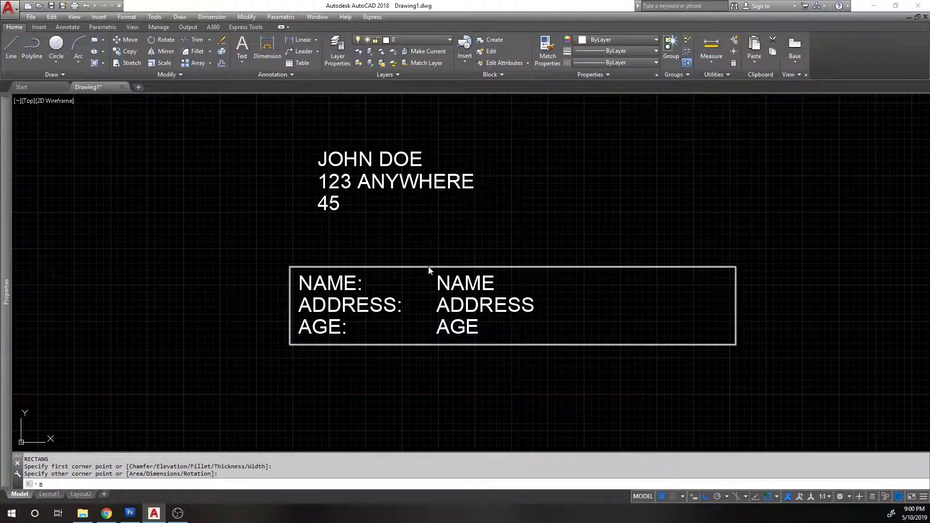
Step: Start a new block with its base point at the rectangle's lower-left corner and name it FORM2
type("b")
key("Return")
left_click(434, 228)
left_click(436, 242)
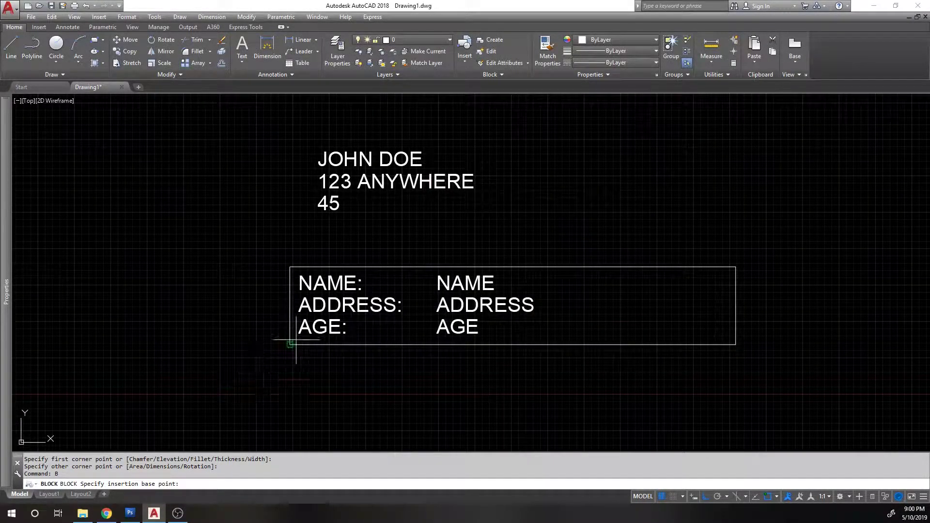
left_click(289, 345)
left_click(450, 204)
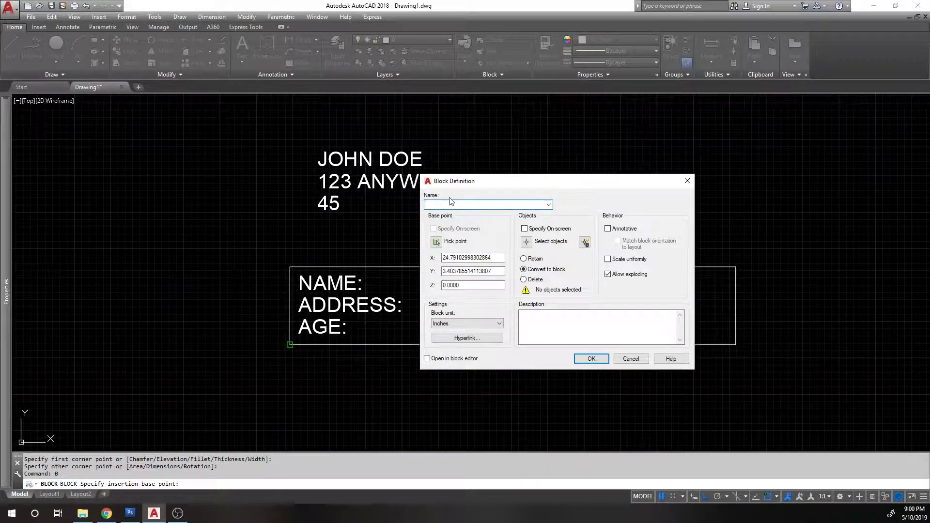
type("FOR")
Step: Window-select the form's seven objects and create the FORM2 block
left_click(526, 242)
left_click(597, 380)
left_click(193, 215)
key("Return")
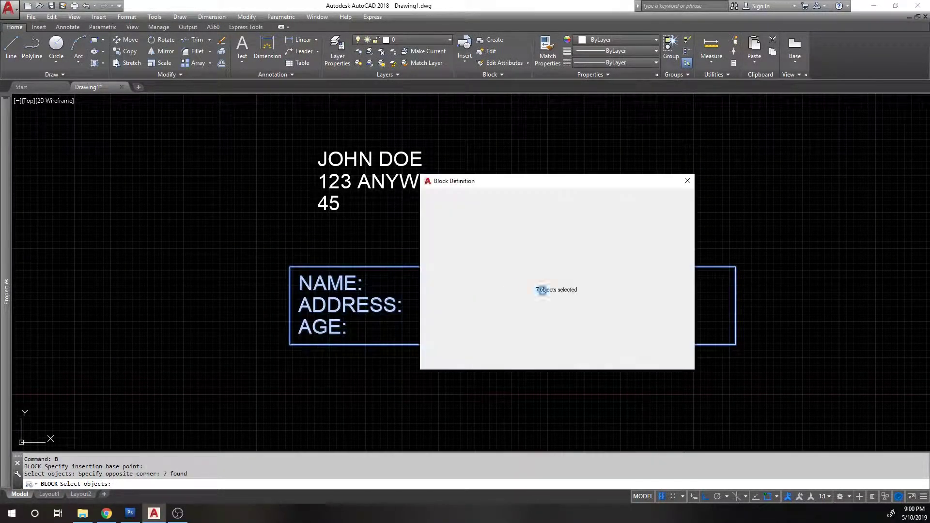
left_click(592, 359)
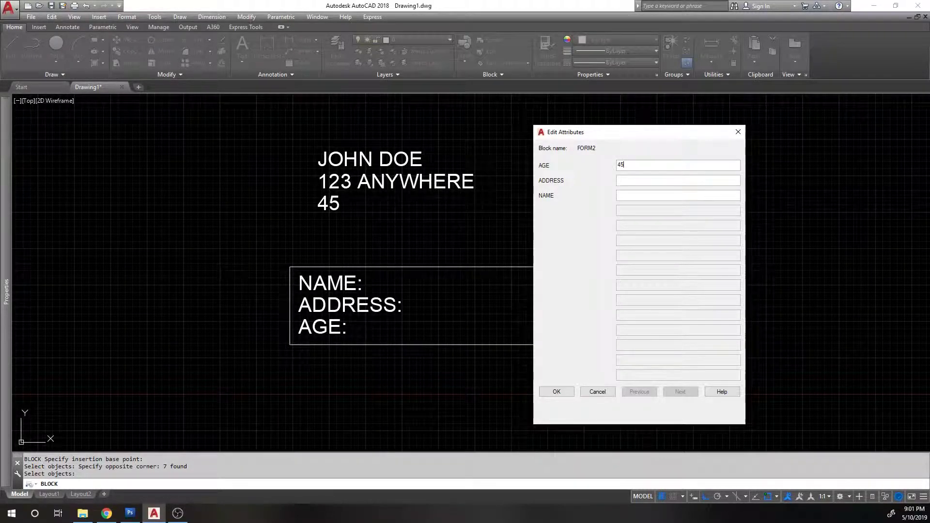
Step: Enter the sample street address for ADDRESS and the sample name for NAME, then confirm
key("Tab")
type("123 ANYWHERE")
key("Tab")
type("JOHN DOE")
left_click(557, 391)
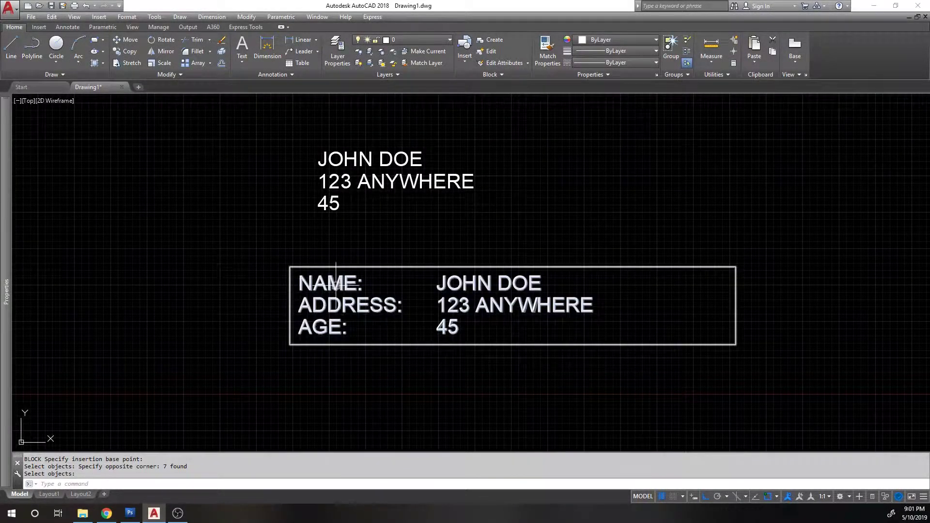
Step: Open FORM2's Enhanced Attribute Editor and review the ADDRESS, NAME and AGE rows
left_click(299, 284)
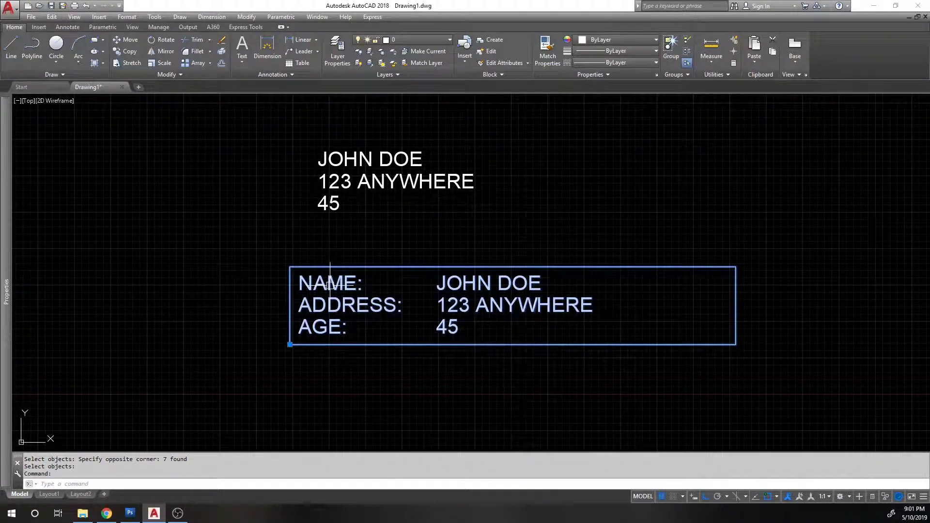
mouse_move(332, 285)
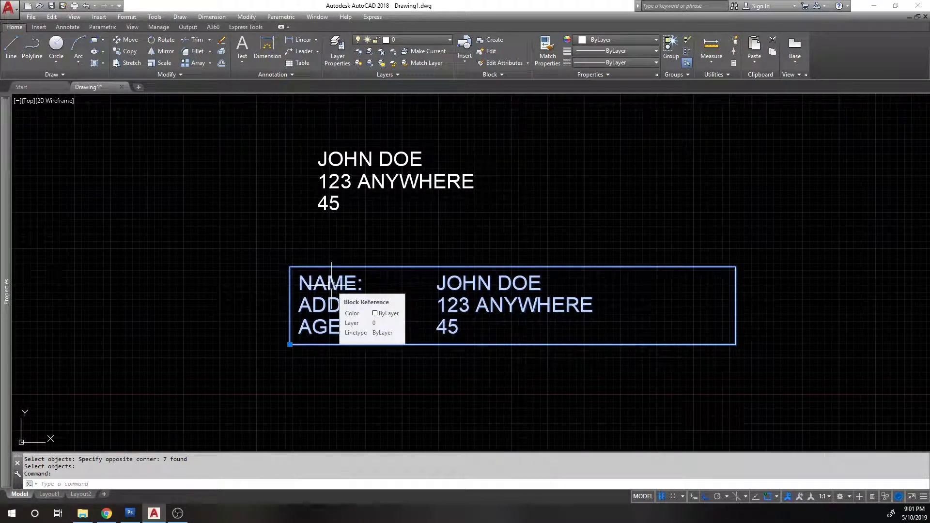
double_click(331, 285)
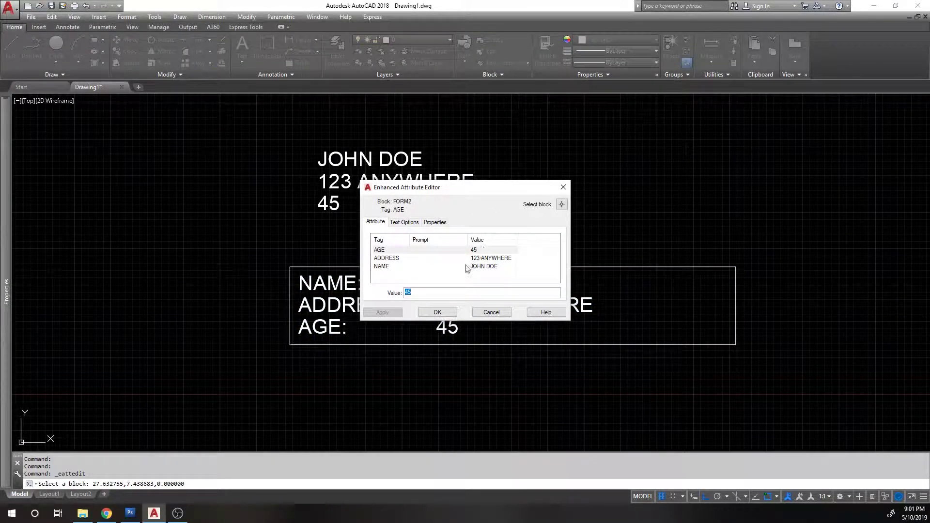
left_click(490, 258)
left_click(487, 268)
left_click(490, 250)
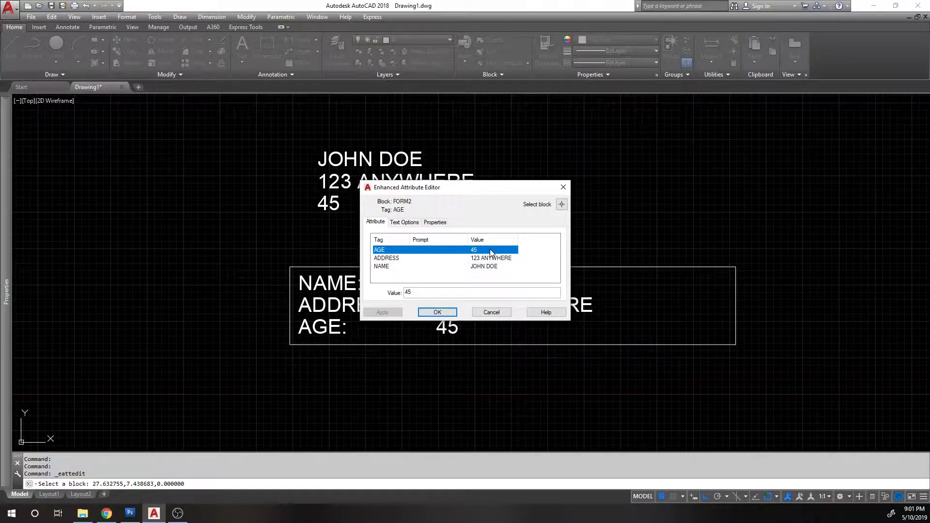
left_click(399, 259)
key("Down")
Step: Return to AGE and display its text options: Standard style, Left justification, height 1.0000
left_click(405, 250)
left_click(469, 260)
left_click(483, 251)
left_click(459, 257)
left_click(458, 251)
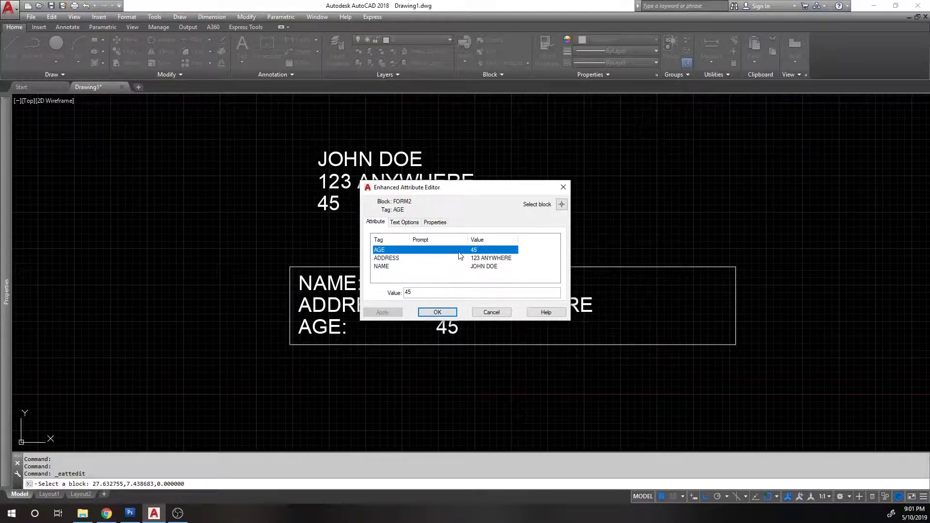
left_click(405, 223)
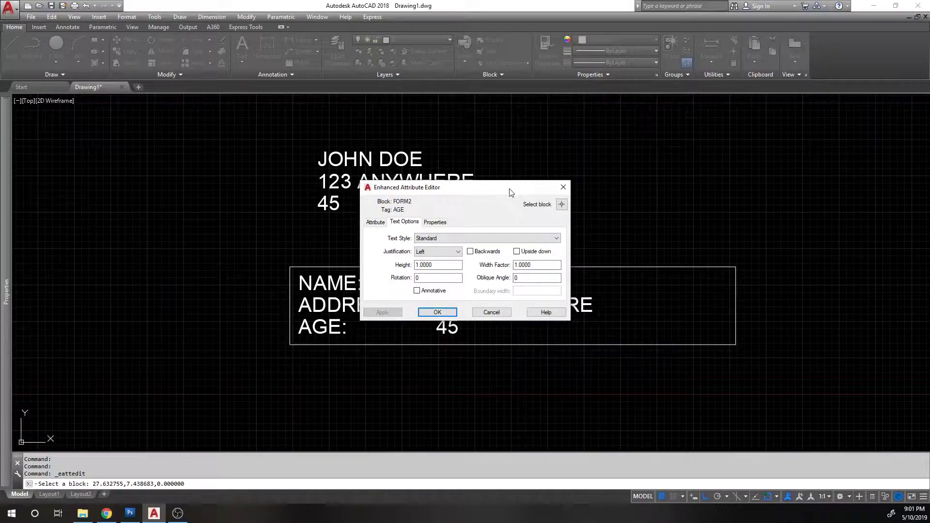
Step: Select the NAME attribute and change its text height to .51
left_click_drag(510, 192, 715, 164)
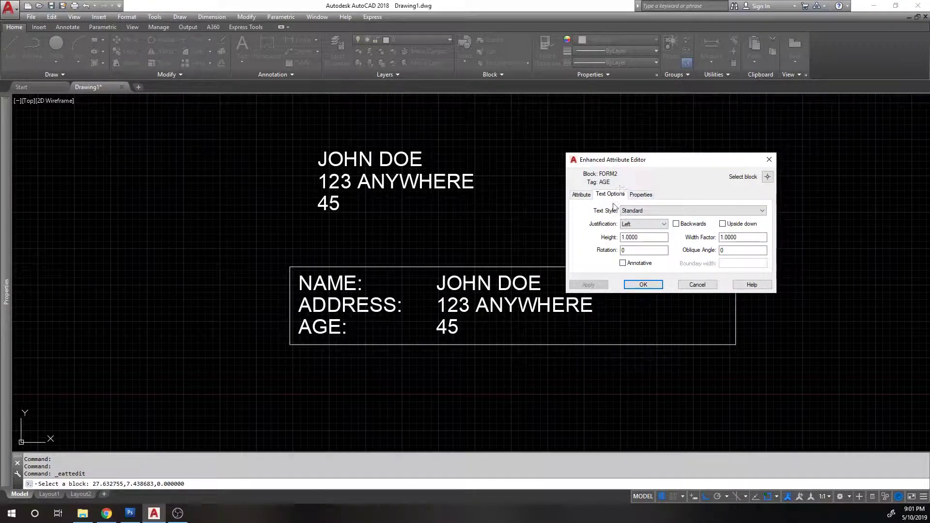
left_click(582, 195)
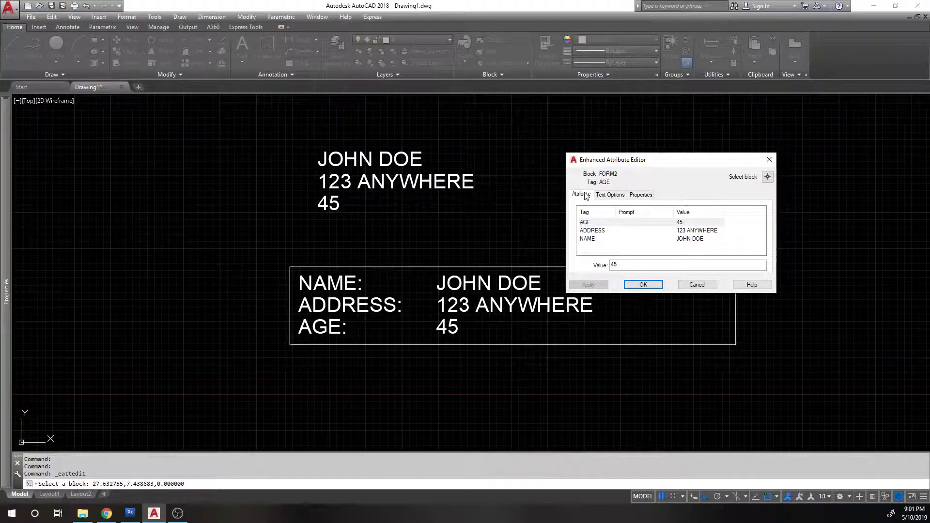
left_click(601, 239)
left_click(610, 194)
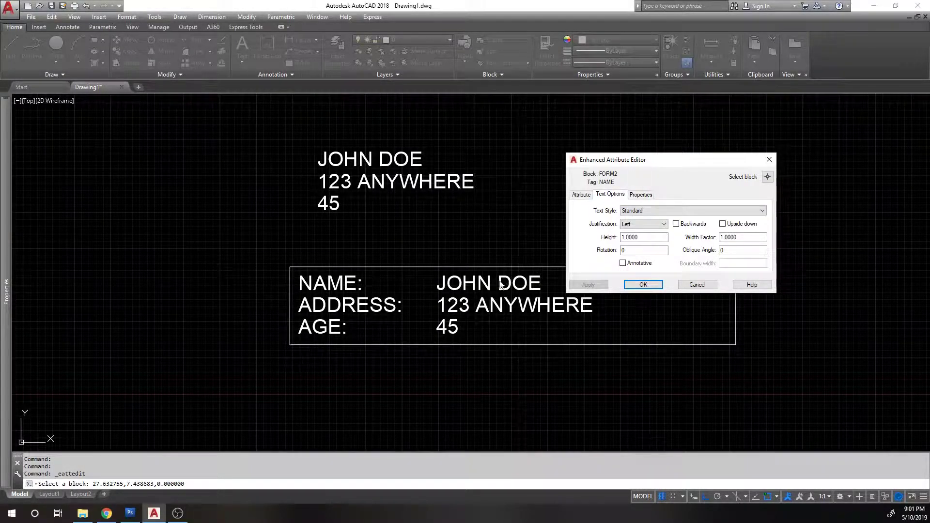
left_click(653, 237)
double_click(653, 237)
type(".5")
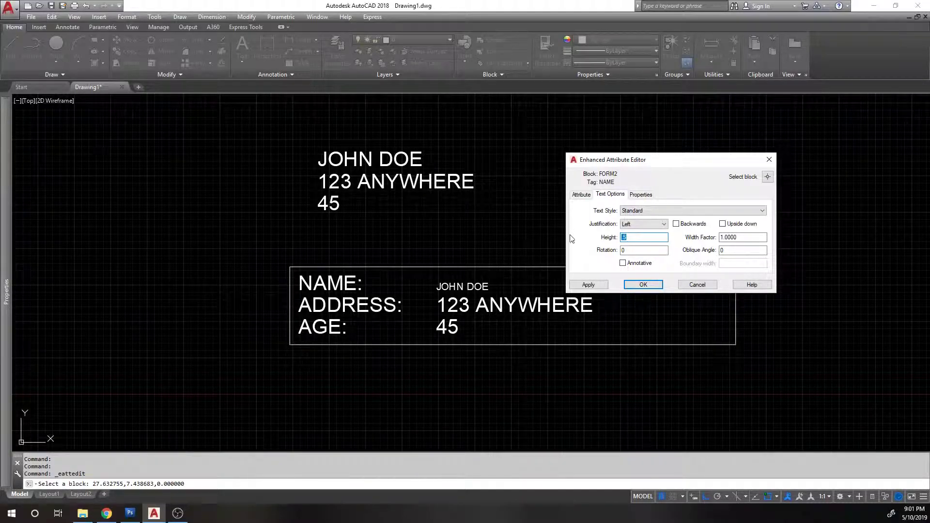
type("1")
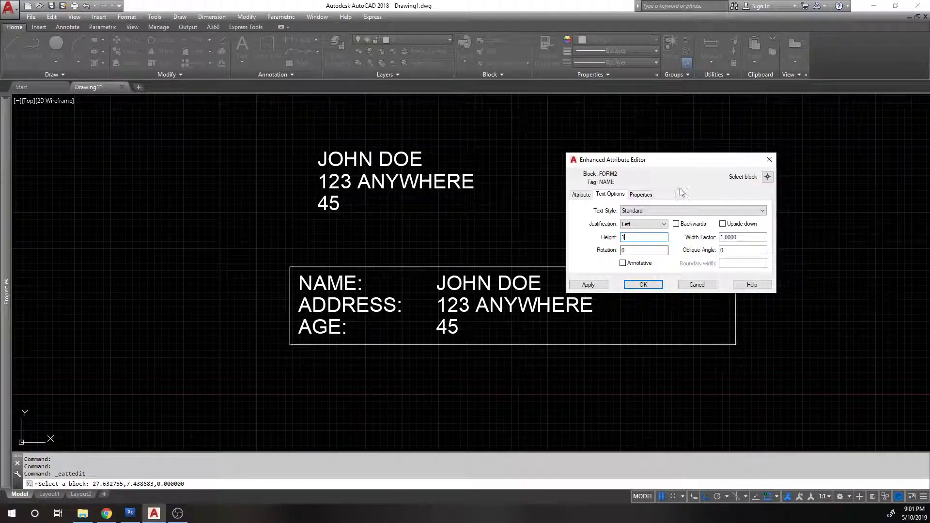
left_click(663, 224)
left_click(664, 224)
Step: Set the NAME attribute's colour to Red and apply it, leaving other values white
left_click(646, 195)
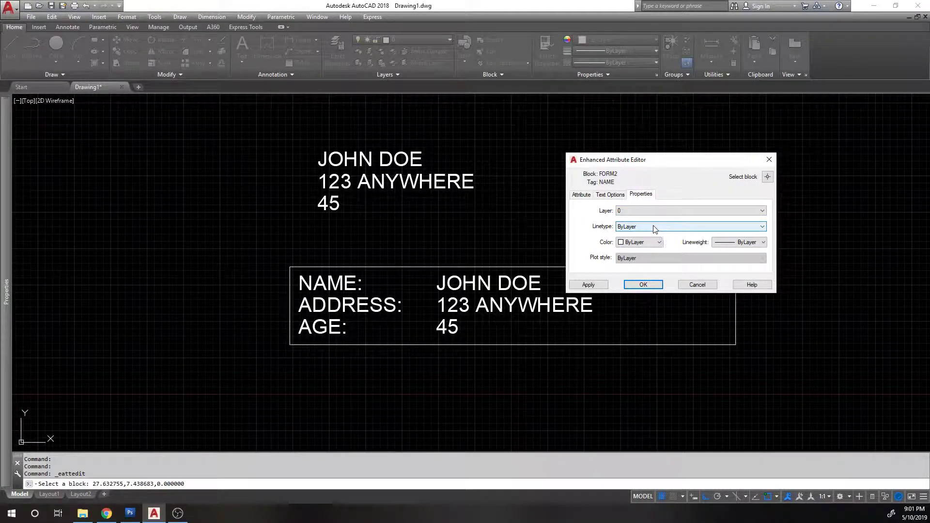
left_click(643, 242)
left_click(644, 268)
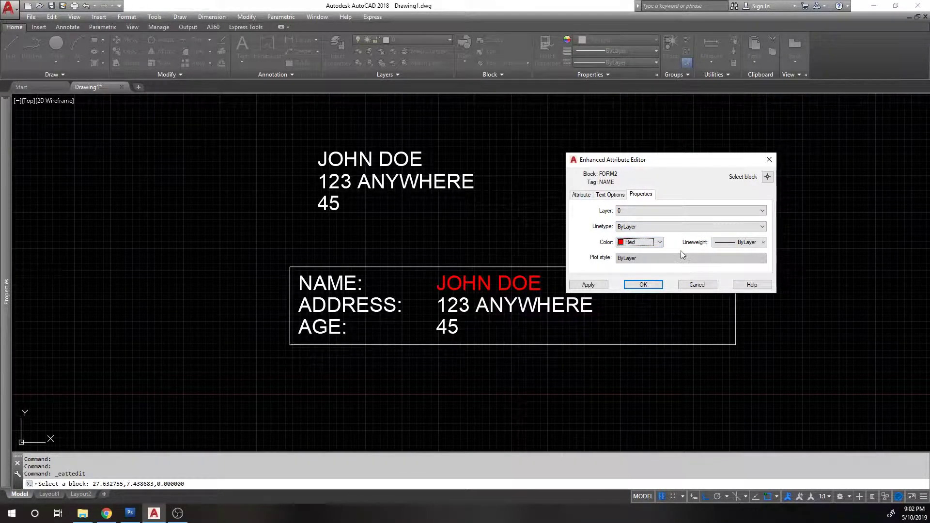
left_click(644, 285)
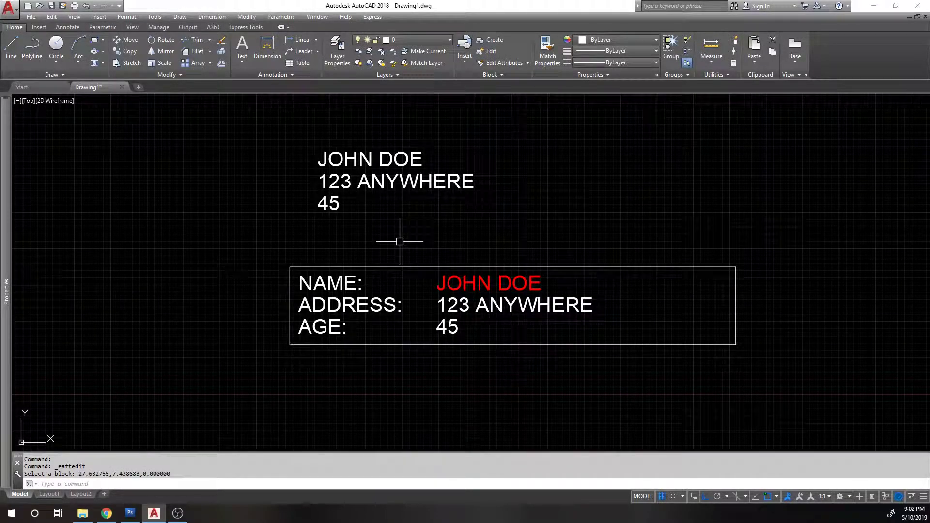
left_click(495, 272)
key("Escape")
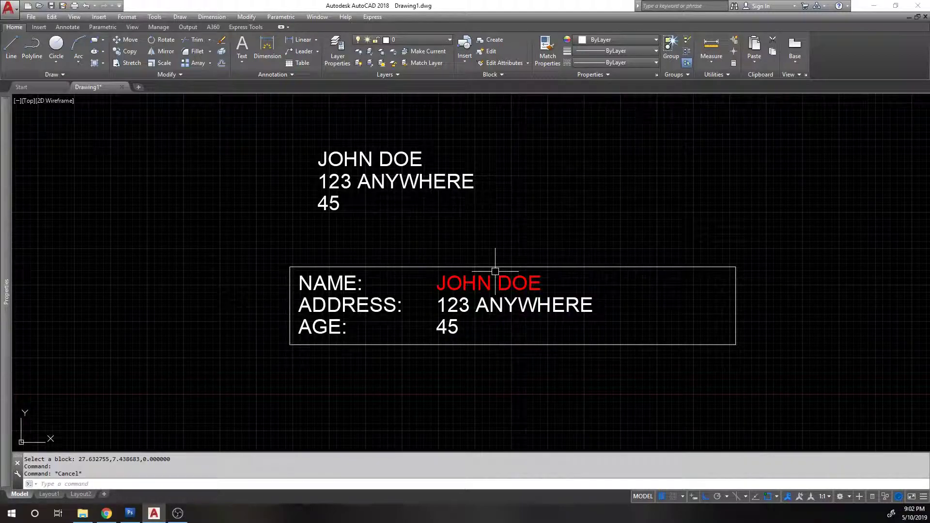
middle_click_drag(521, 269, 464, 263)
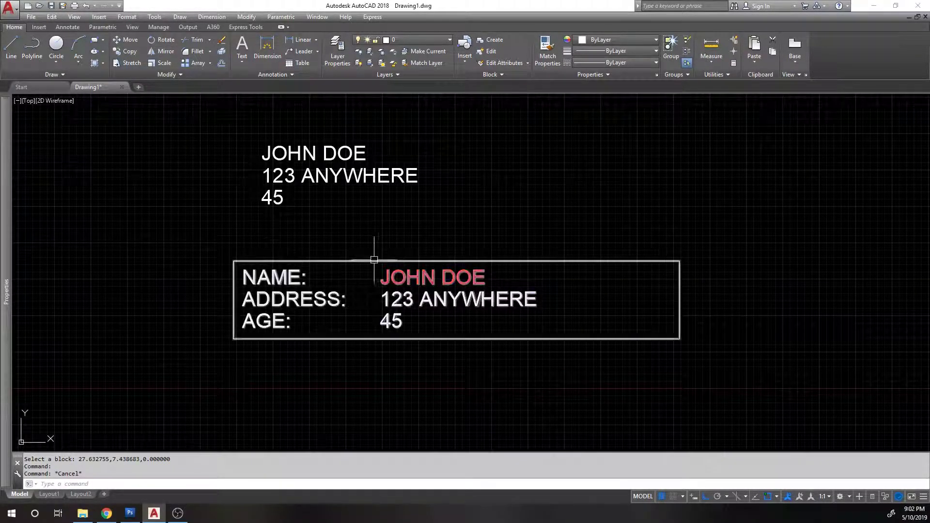
mouse_move(369, 261)
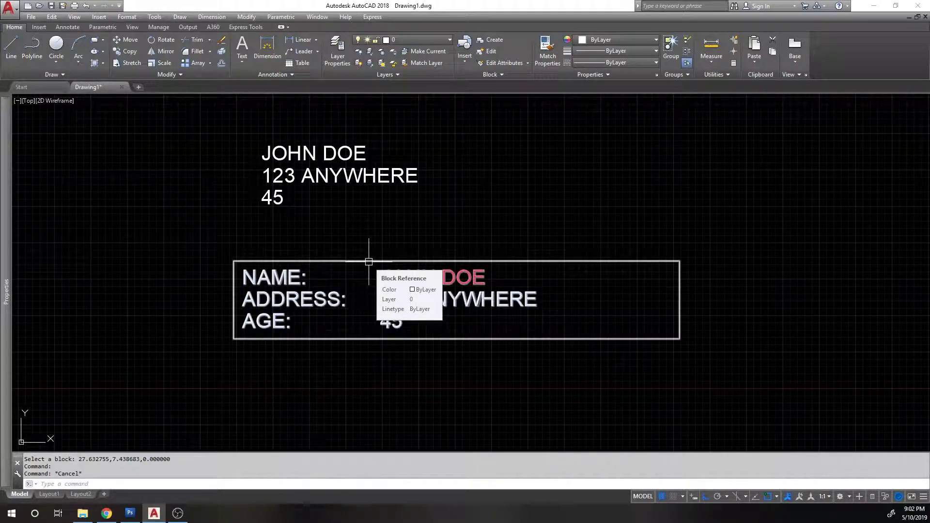
left_click(748, 249)
key("Escape")
type("s")
key("Return")
key("Return")
left_click(670, 190)
key("Escape")
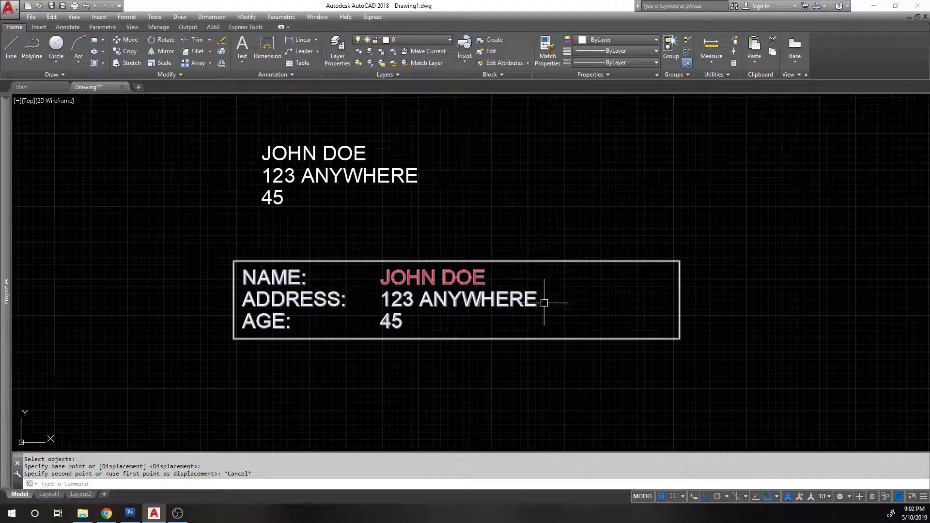
key("Escape")
left_click(514, 268)
left_click(442, 242)
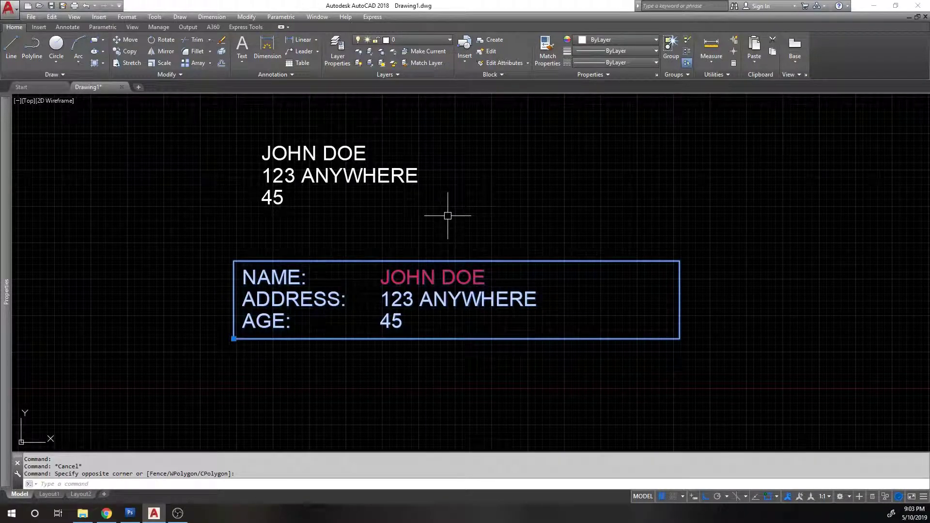
key("Escape")
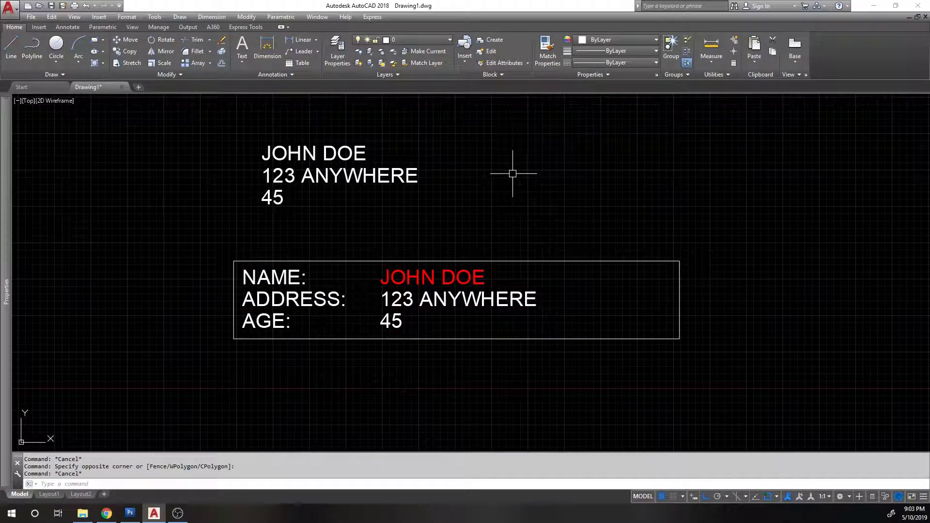
type("ATTDEF")
key("Return")
key("Escape")
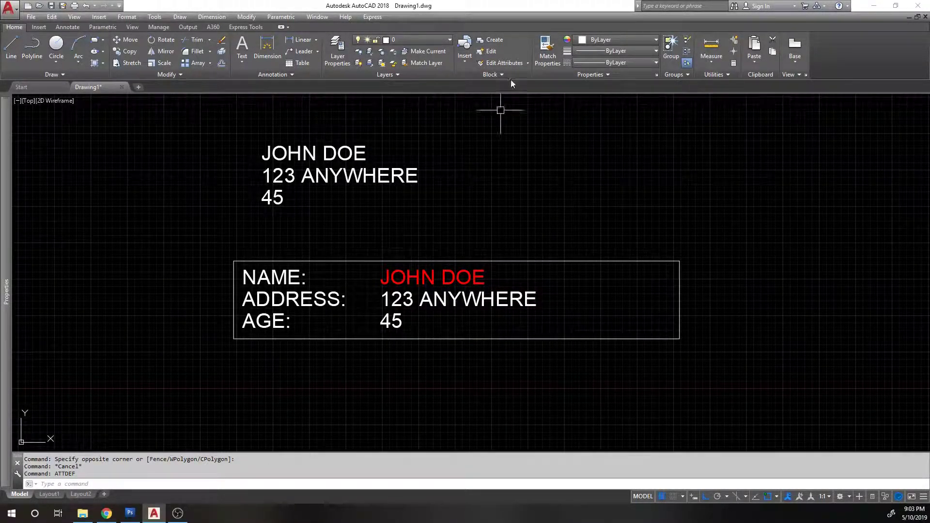
left_click(488, 74)
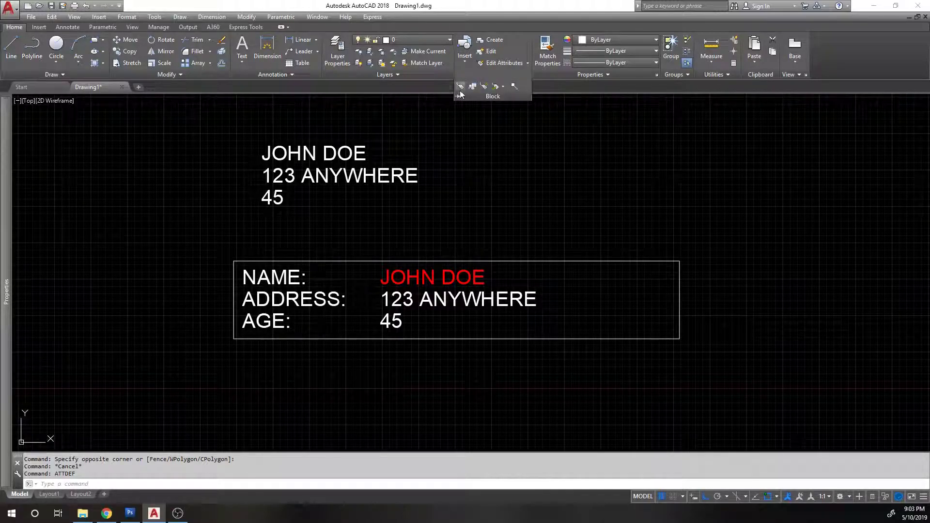
left_click(504, 63)
key("Escape")
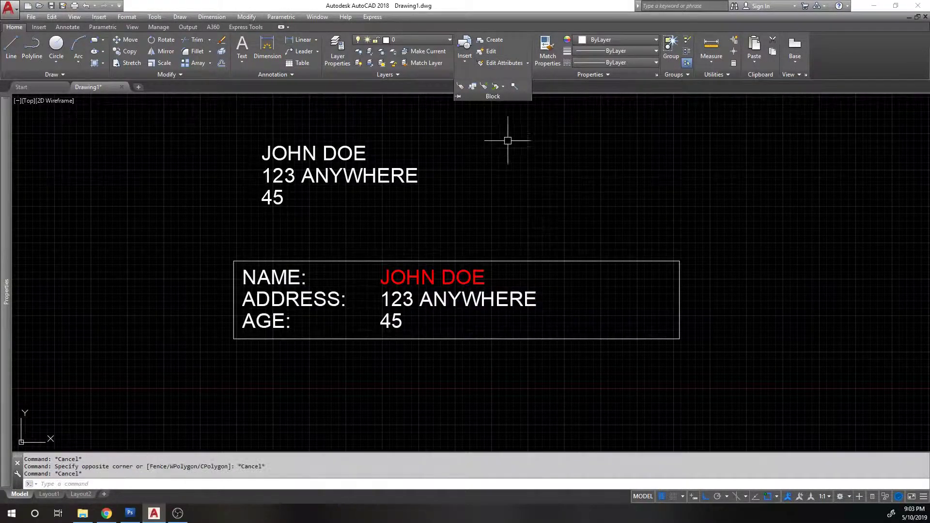
key("Return")
left_click(496, 65)
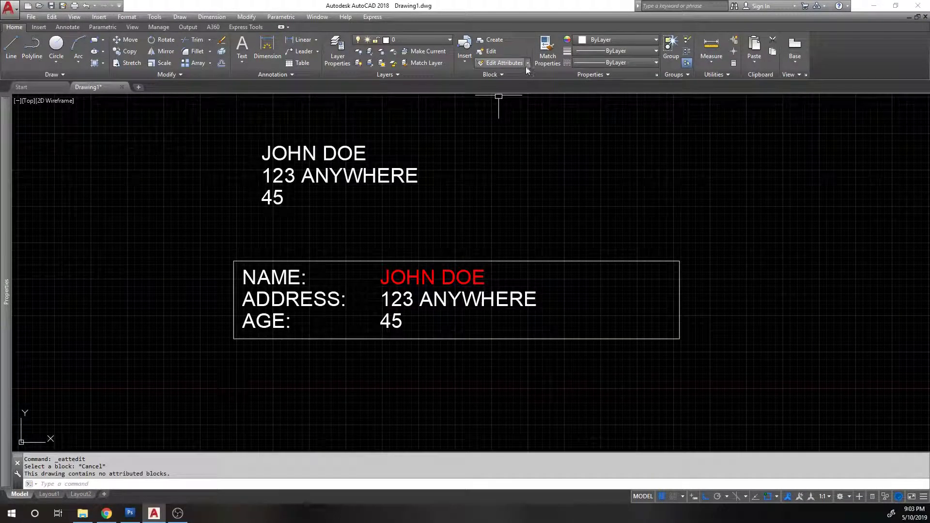
left_click(501, 64)
left_click(423, 276)
key("Escape")
key("Escape")
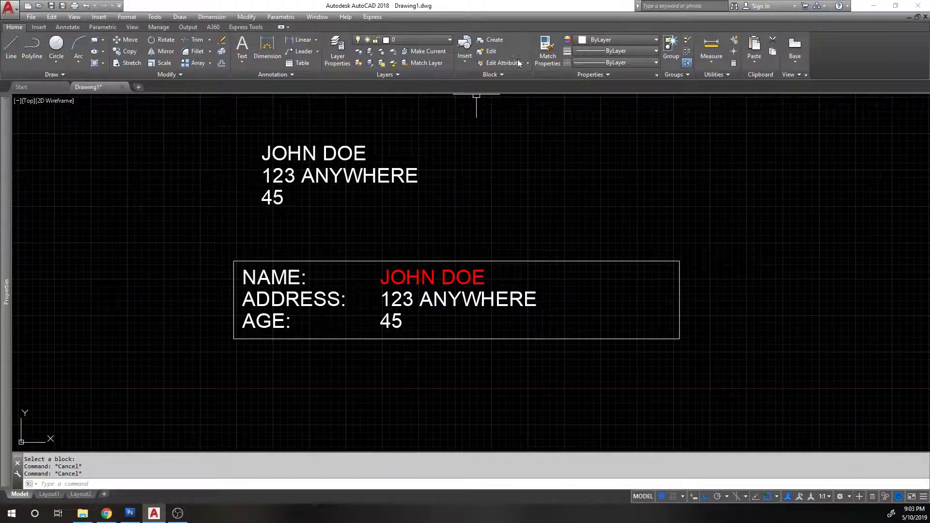
left_click(528, 63)
left_click(504, 98)
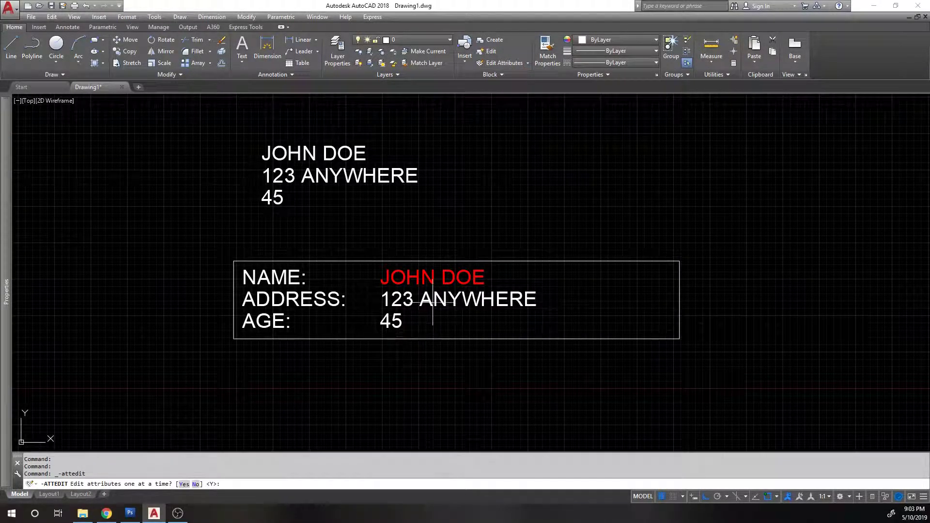
left_click(196, 485)
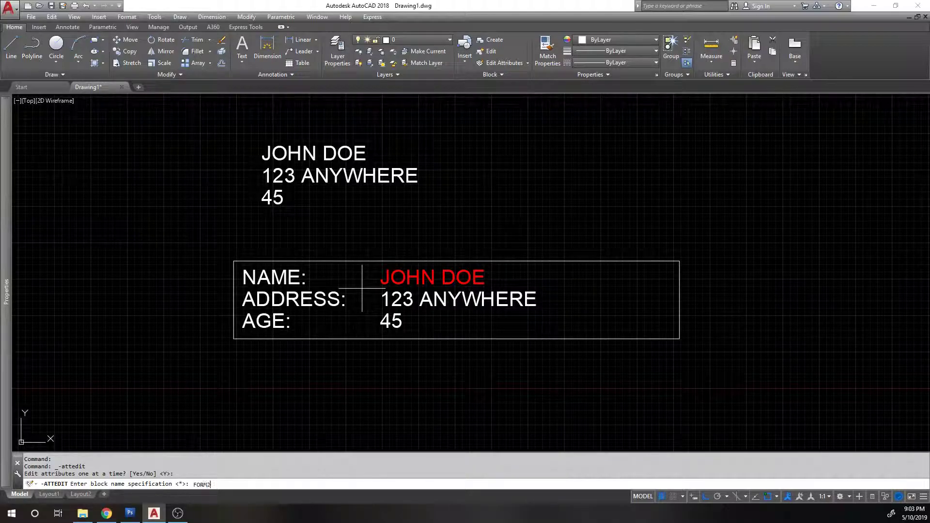
key("Return")
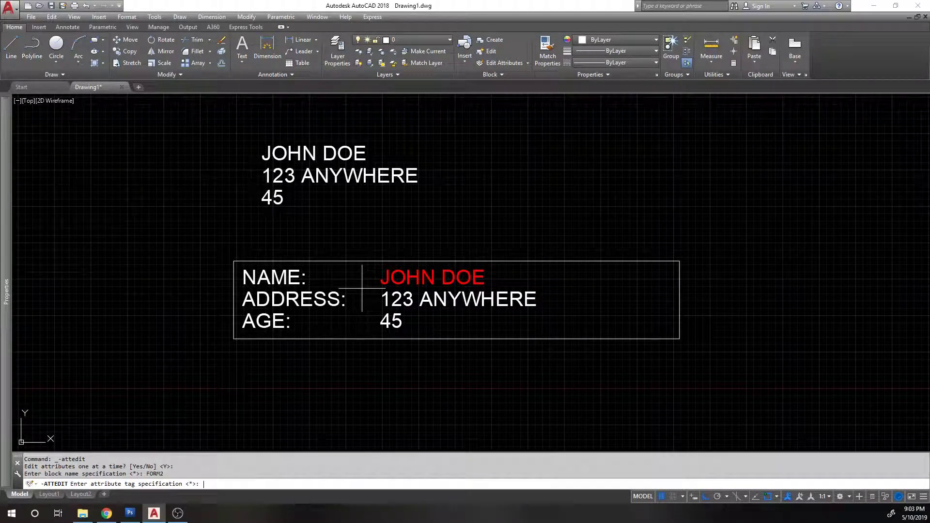
key("Escape")
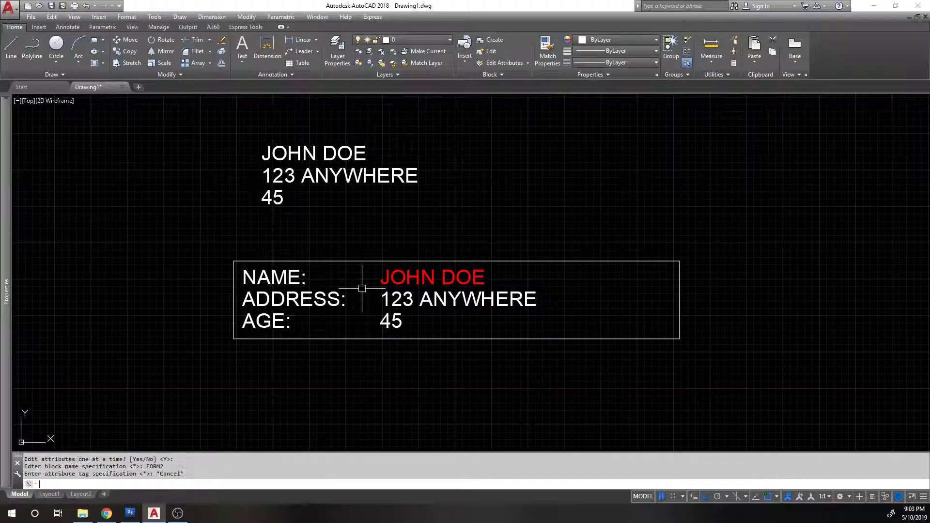
Step: Turn off Double click editing on the Options dialog's User Preferences tab
double_click(384, 277)
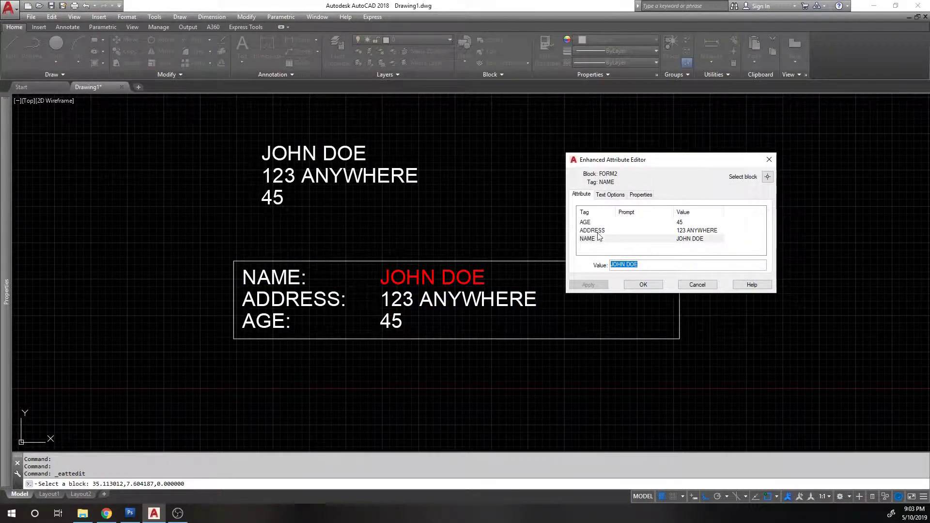
key("Escape")
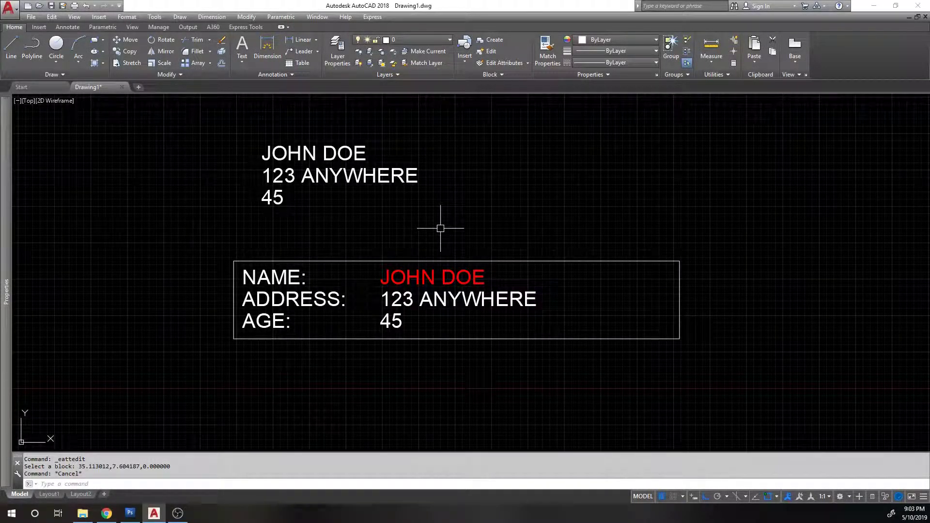
type("OP")
key("Return")
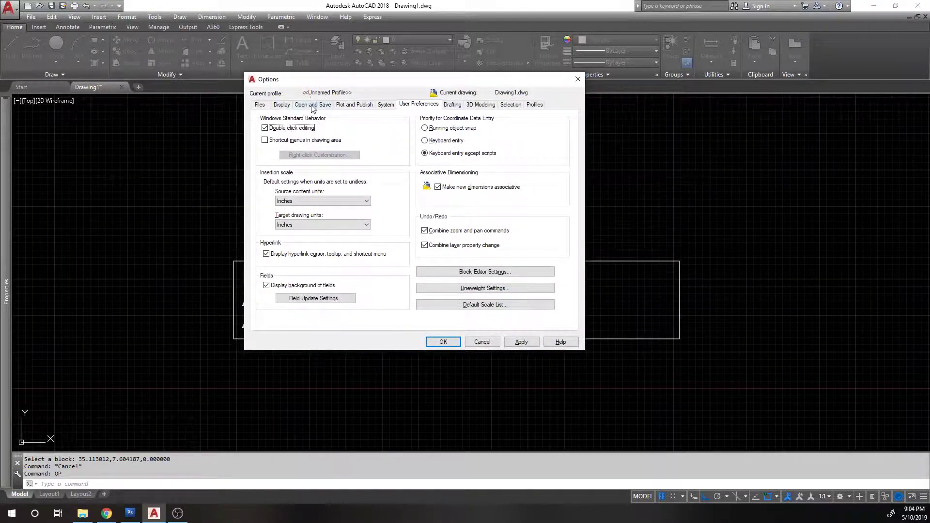
left_click(312, 104)
left_click(431, 106)
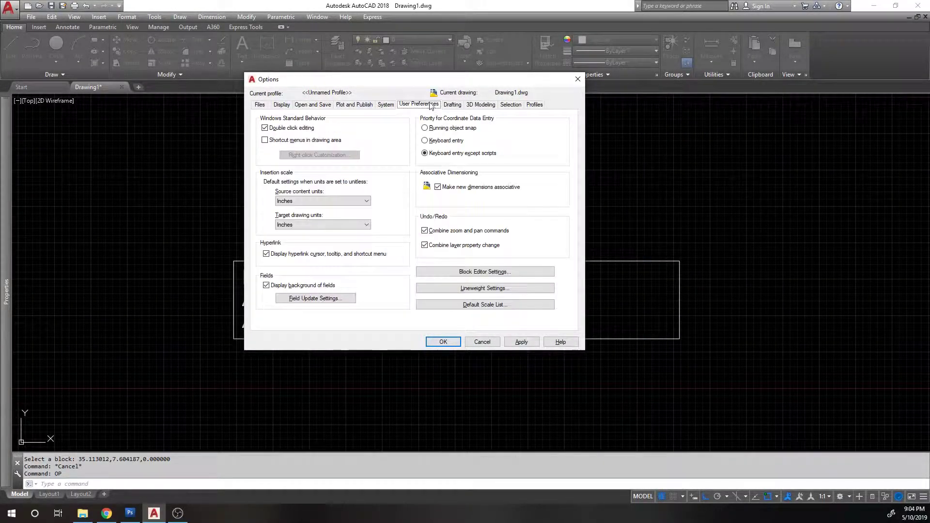
left_click(291, 128)
left_click(448, 343)
double_click(446, 276)
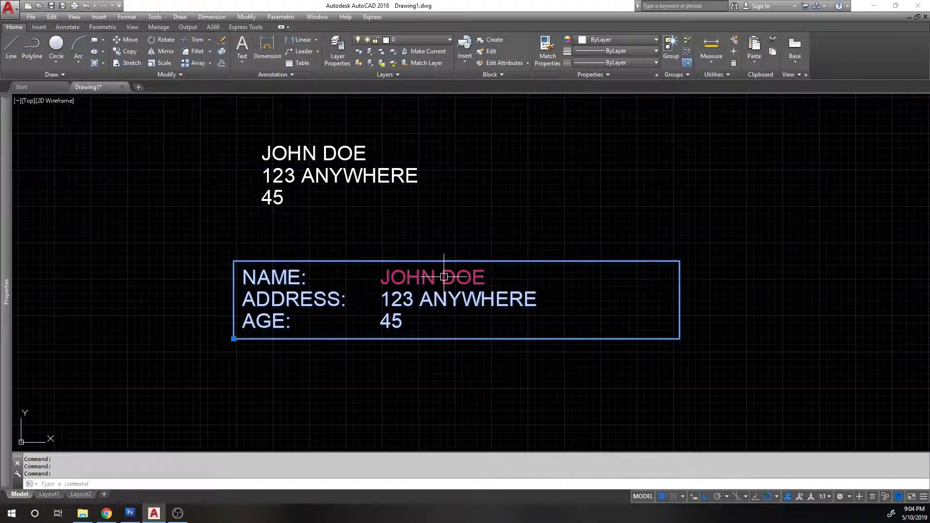
key("Escape")
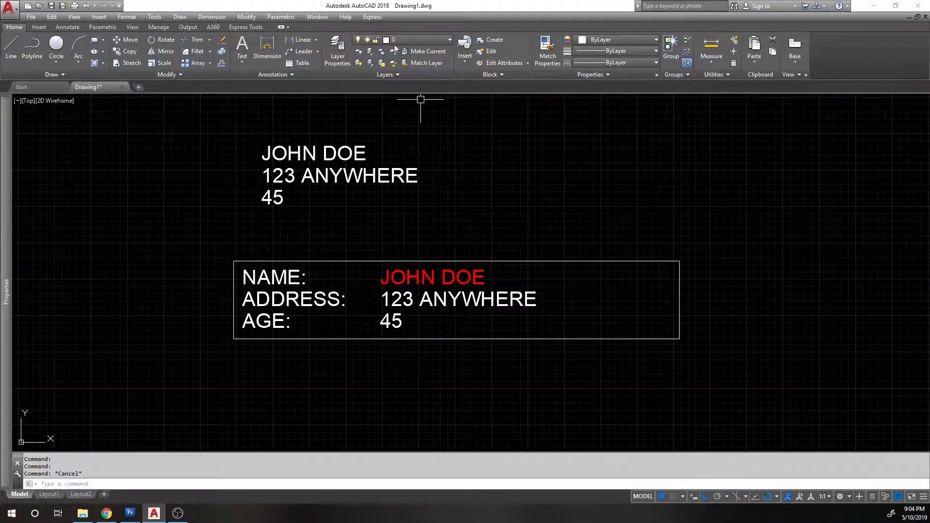
left_click(491, 51)
key("Escape")
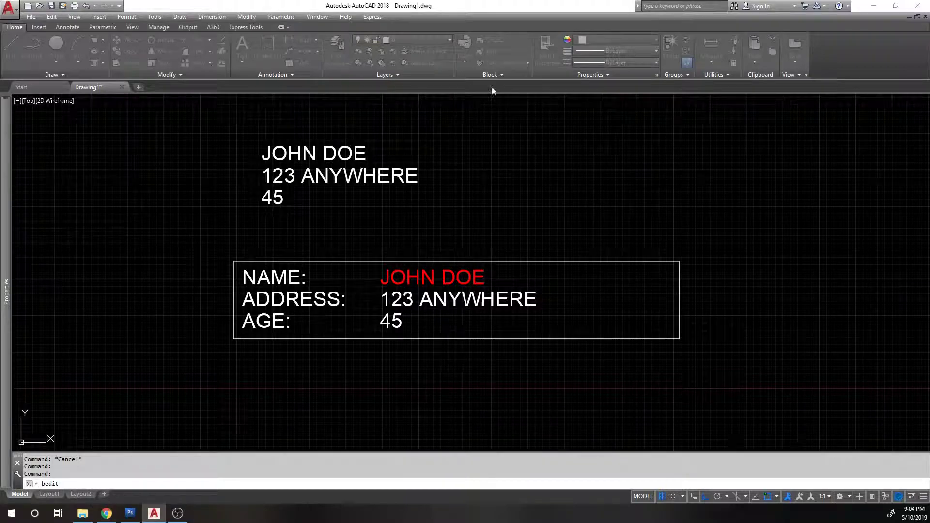
left_click(496, 64)
left_click(485, 136)
key("Escape")
left_click(527, 63)
left_click(496, 81)
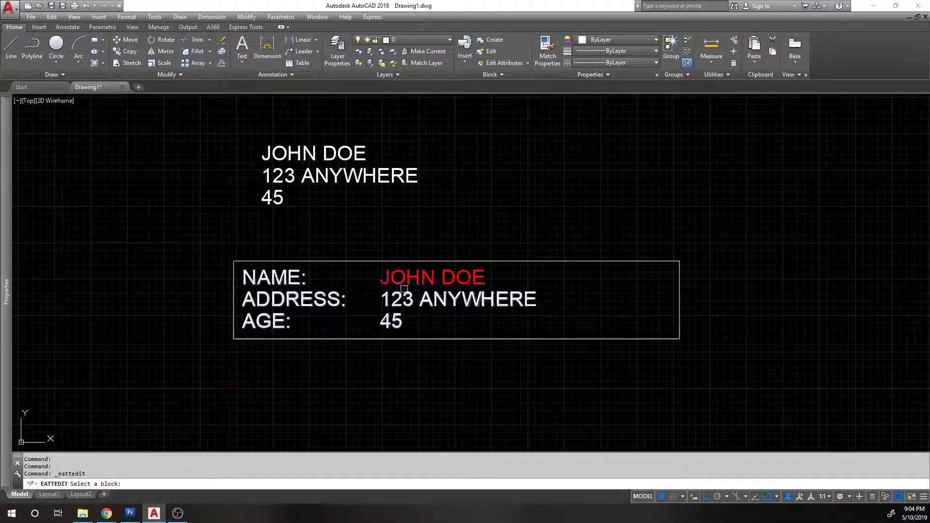
left_click(399, 280)
key("Escape")
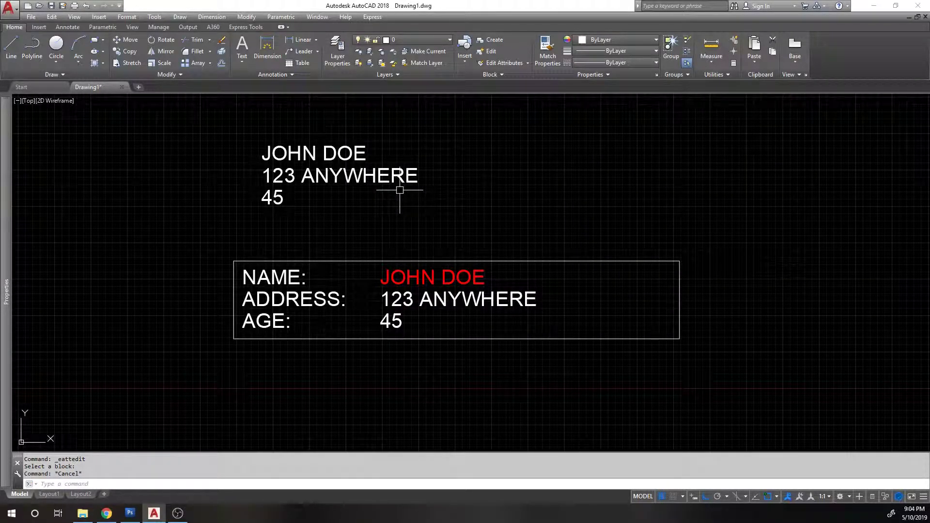
type("DAD")
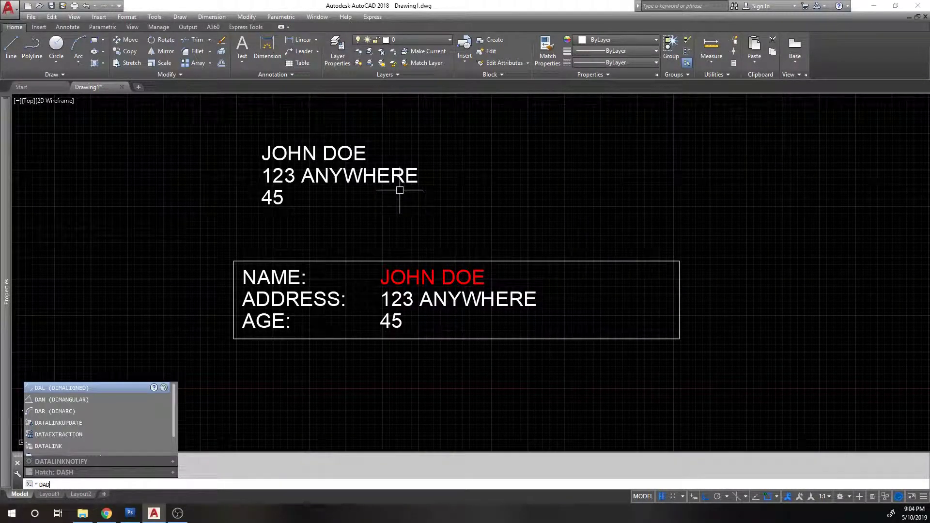
type("ATTE")
key("Return")
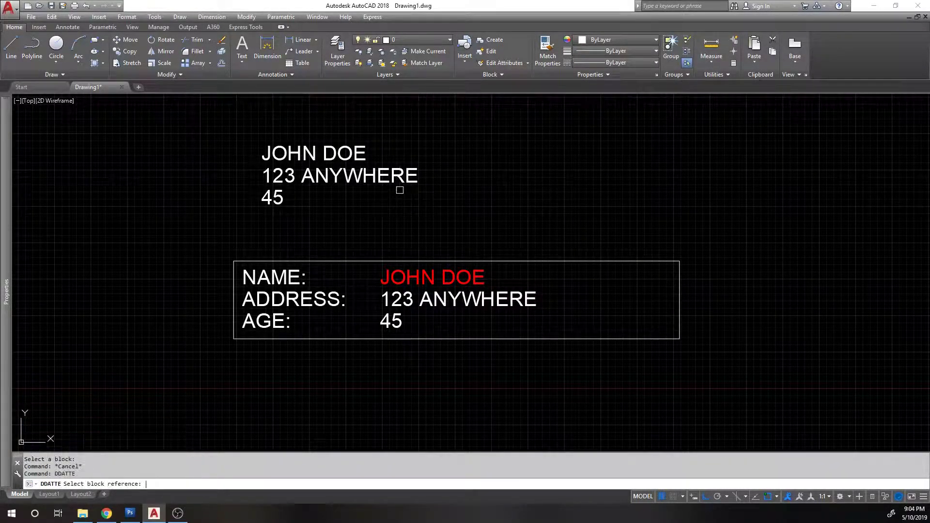
left_click(451, 277)
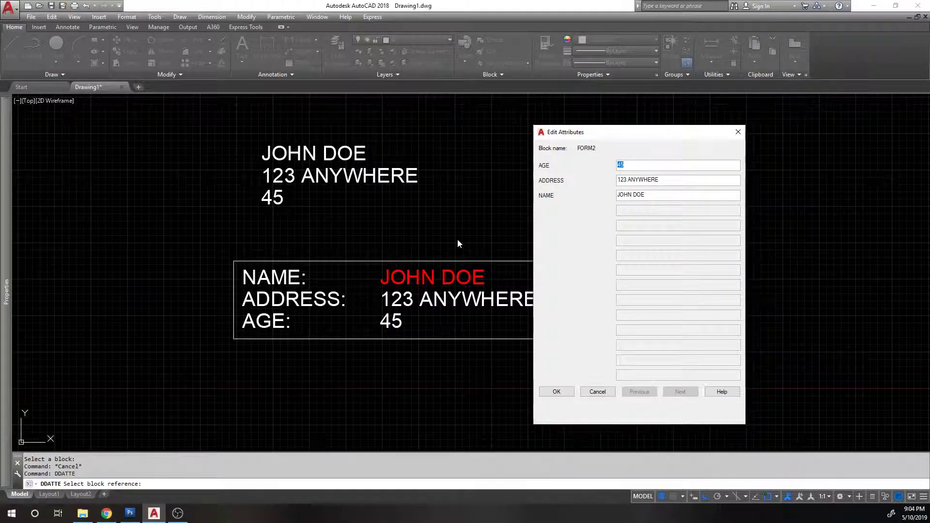
key("Escape")
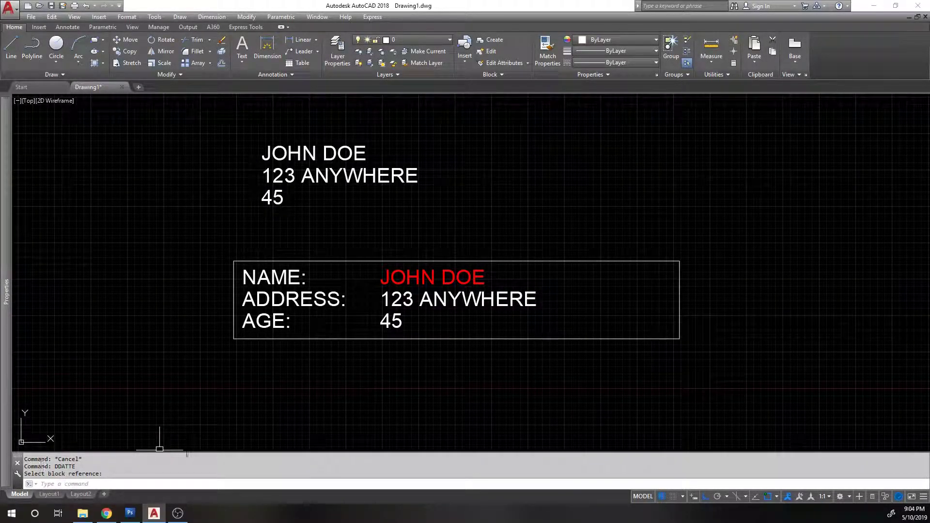
left_click(528, 63)
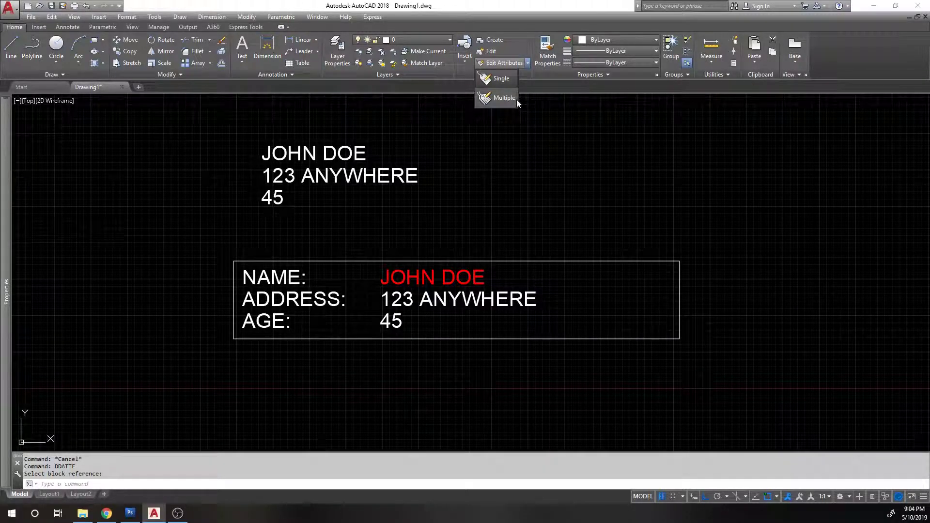
left_click(502, 79)
left_click(421, 262)
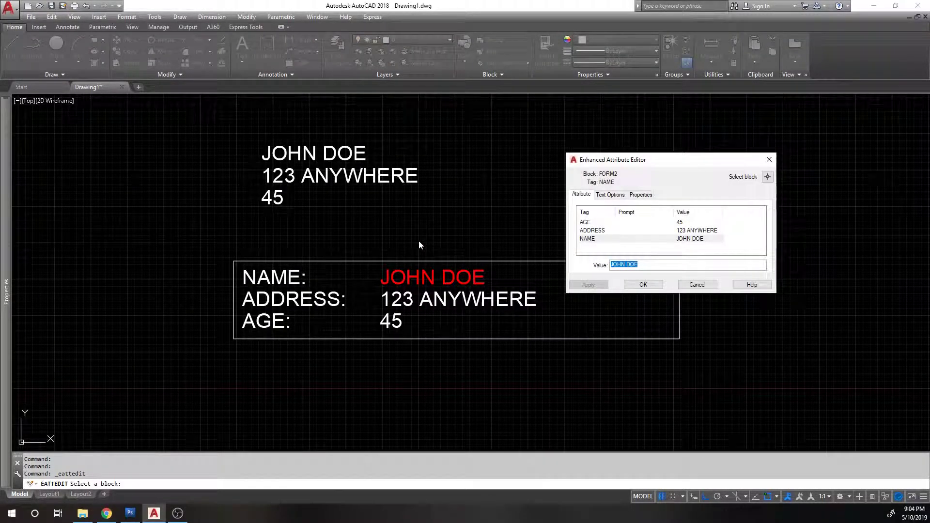
key("Escape")
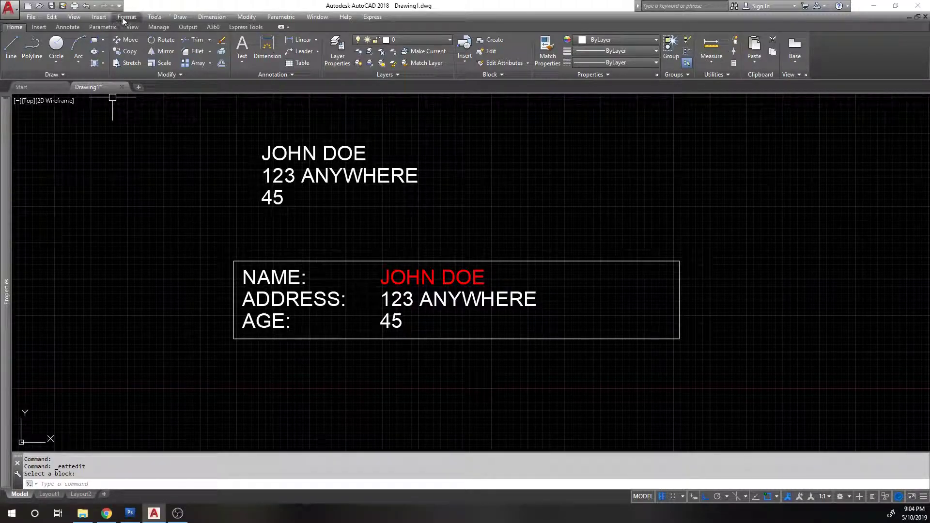
left_click(156, 17)
mouse_move(241, 50)
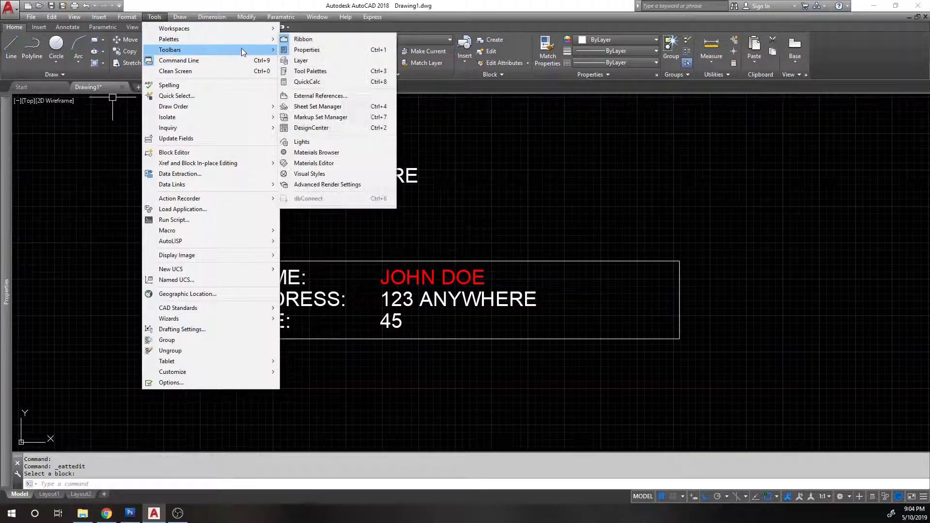
mouse_move(310, 50)
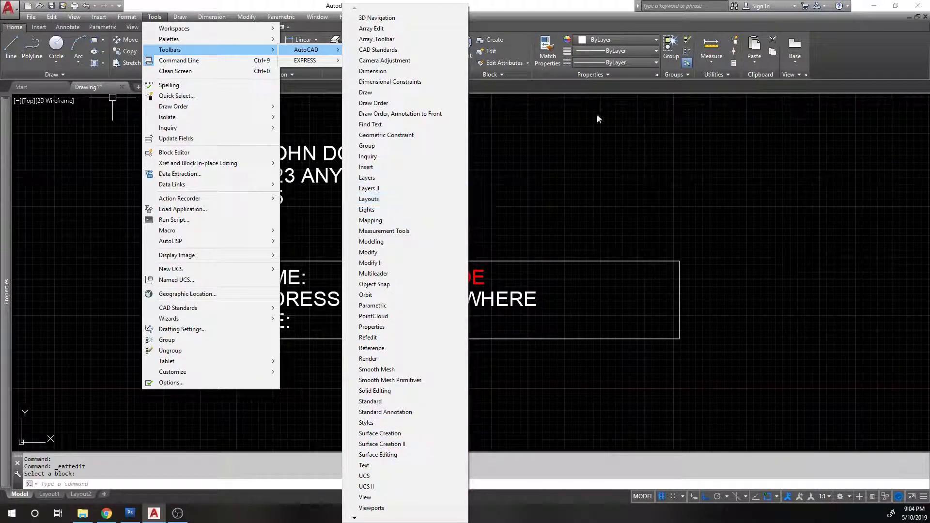
left_click(583, 203)
key("Escape")
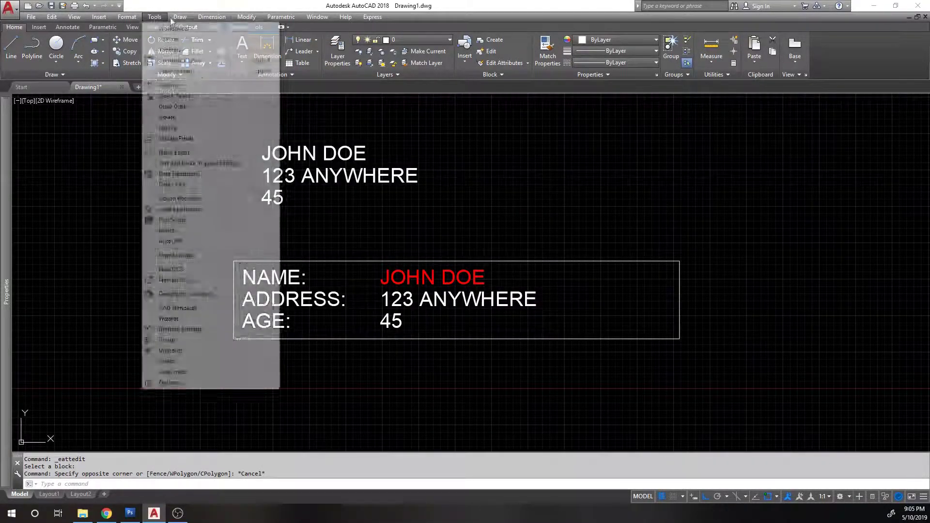
left_click(213, 17)
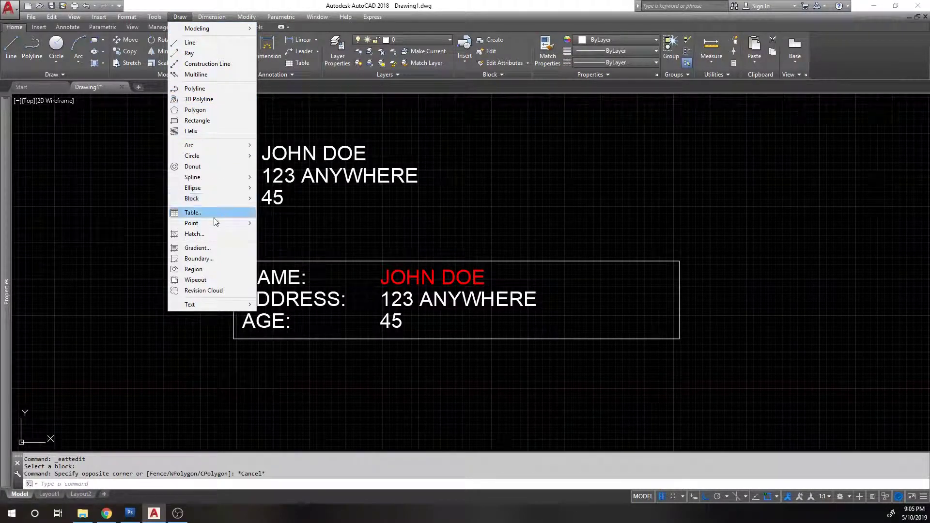
mouse_move(247, 16)
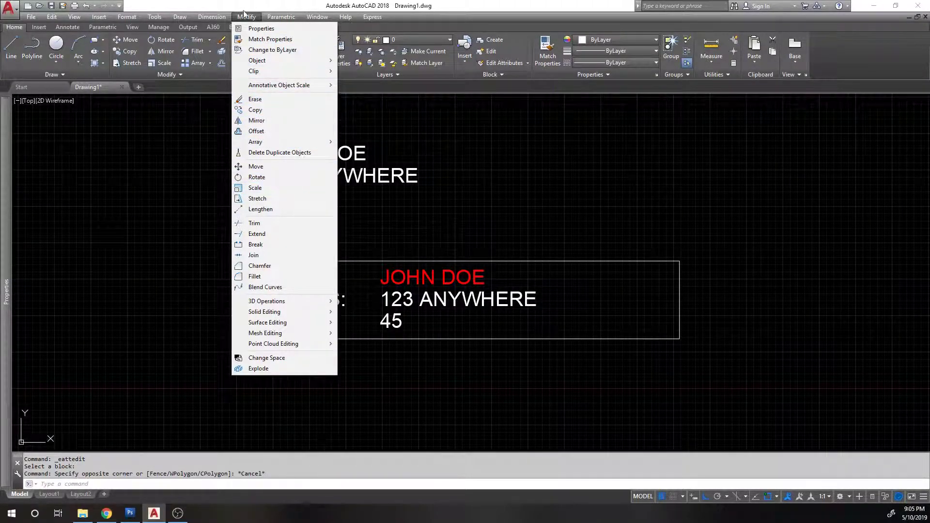
mouse_move(177, 16)
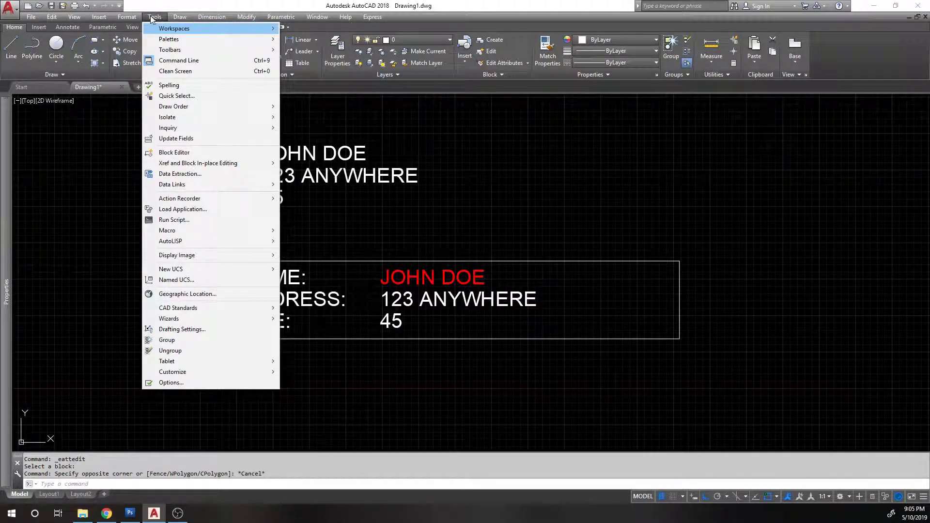
mouse_move(237, 161)
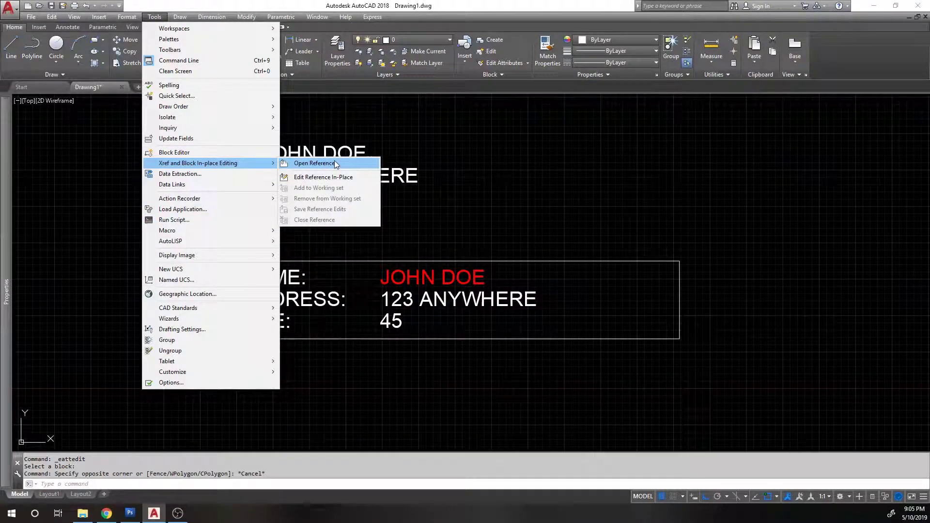
key("Escape")
key("Escape")
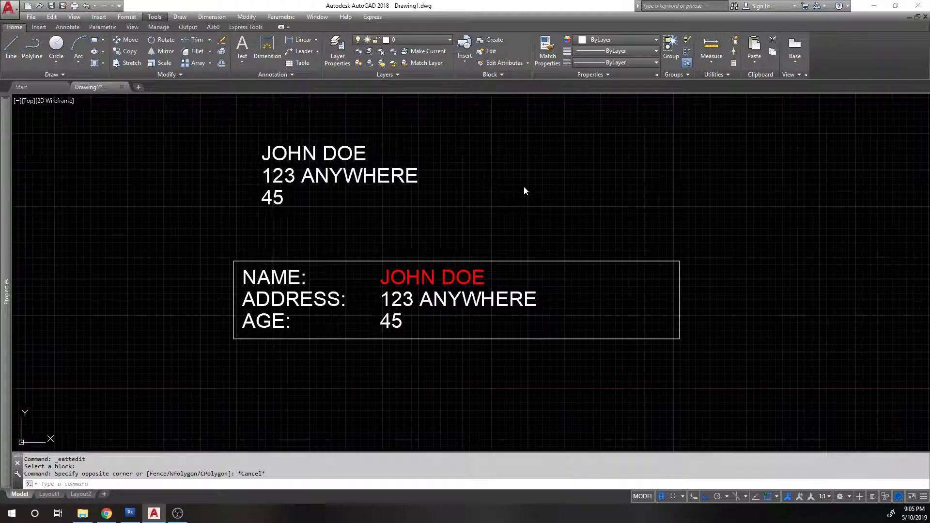
key("Escape")
type("REDEID")
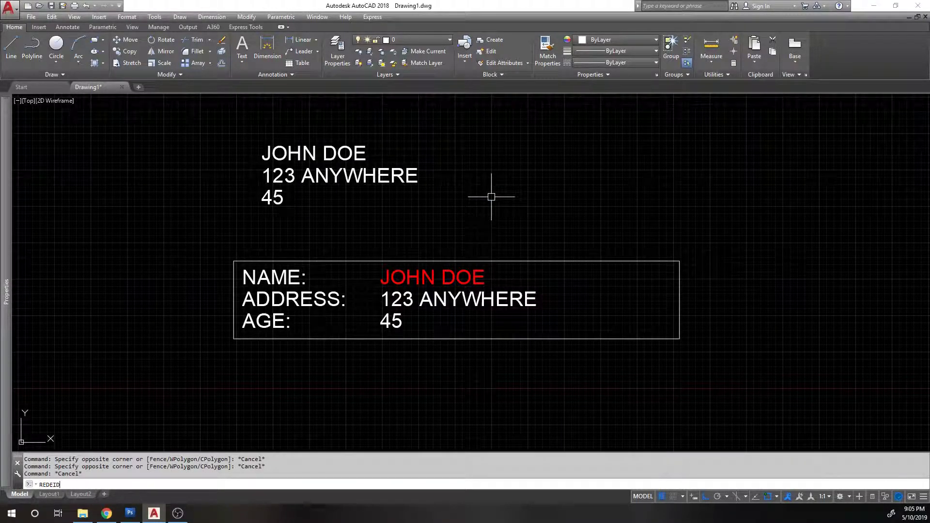
key("BackSpace")
key("BackSpace")
key("BackSpace")
key("BackSpace")
type("FEDIT")
key("Return")
left_click(447, 277)
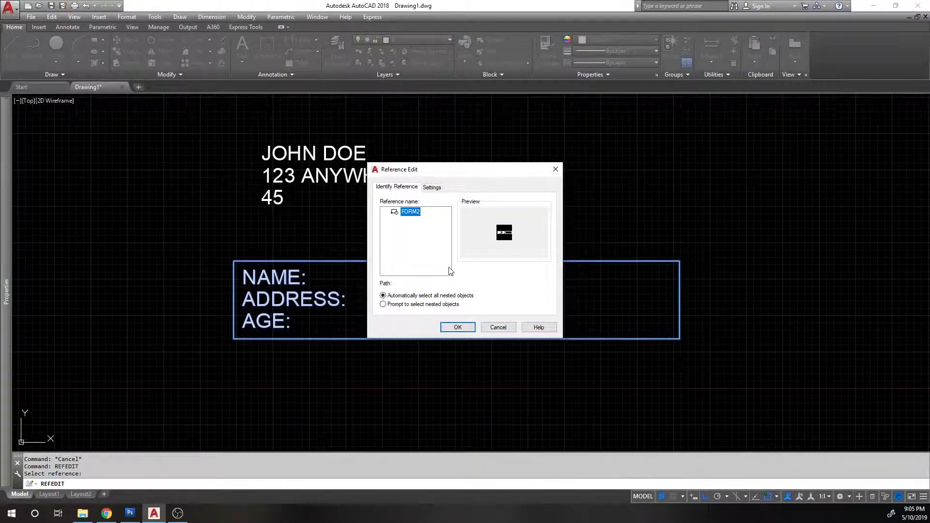
left_click(458, 328)
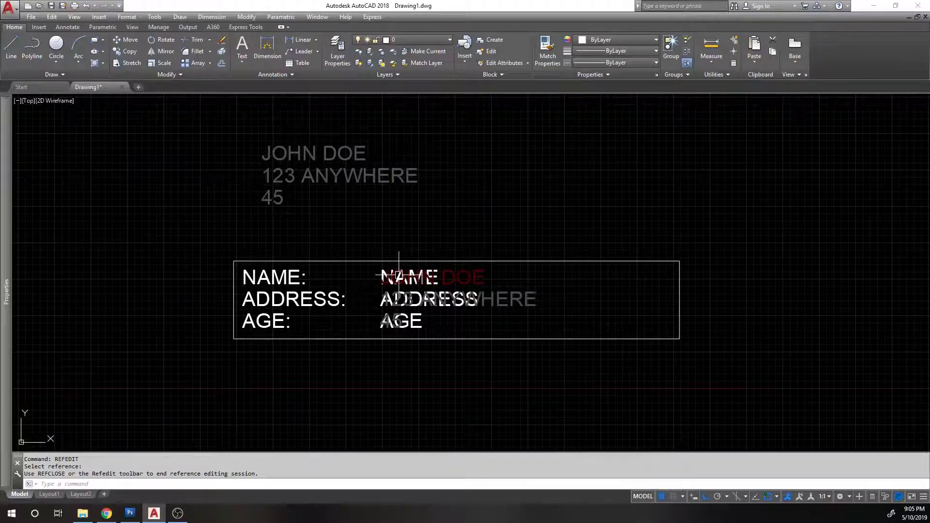
key("Escape")
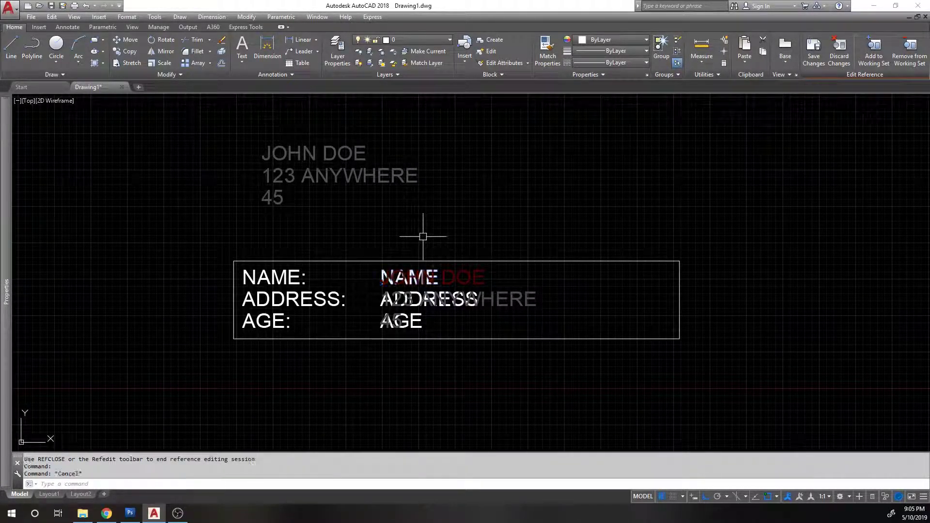
type("u")
key("Return")
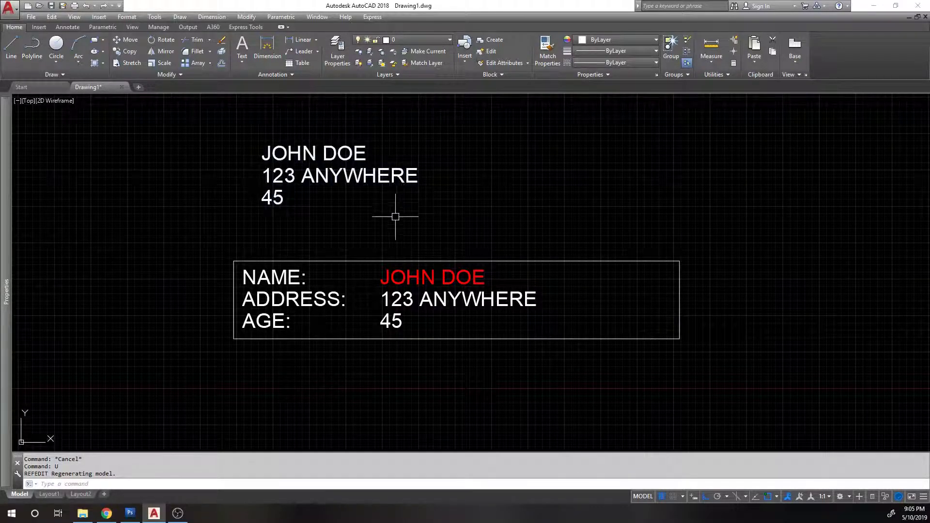
Step: Open the FORM2 block definition in the Block Editor using BE
left_click(410, 268)
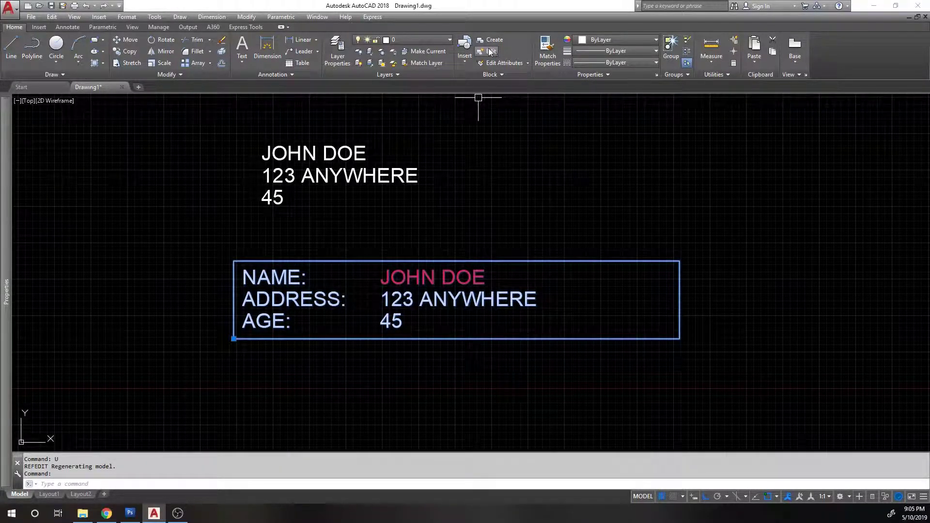
type("BE")
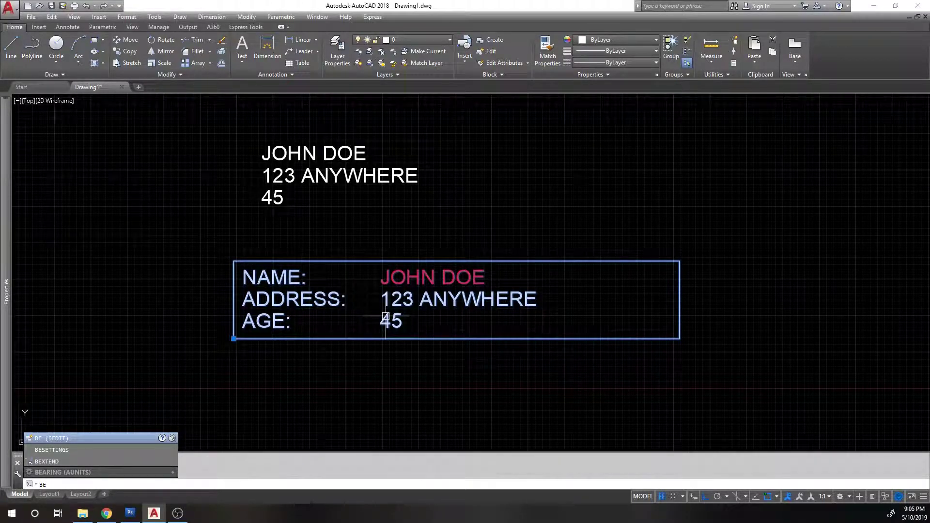
key("Return")
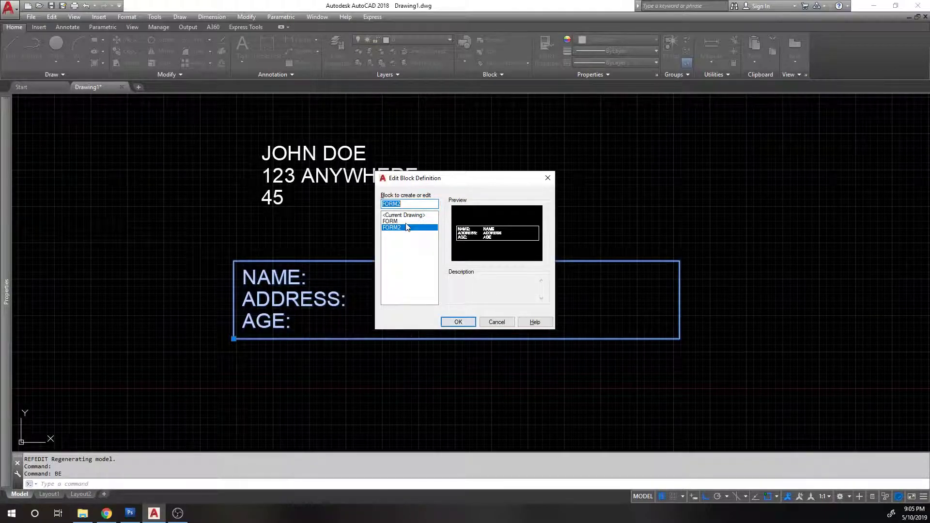
key("Up")
key("Down")
left_click(473, 324)
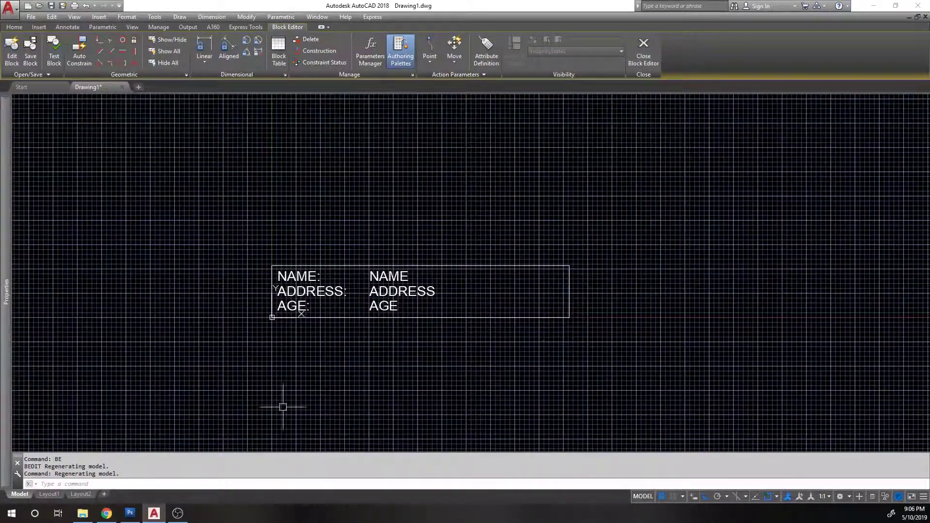
Step: Pan and zoom toward FORM2, then open and dismiss the NAME attribute definition without changes
middle_click_drag(416, 376, 417, 332)
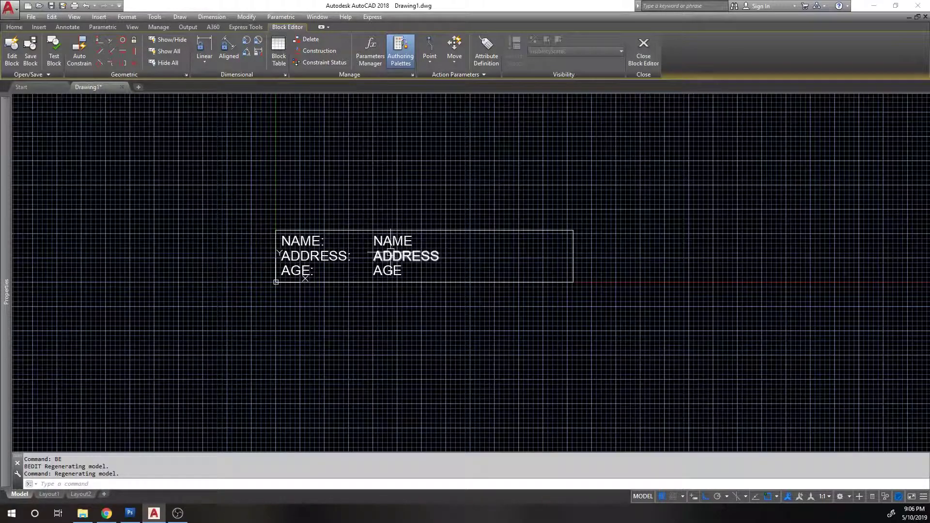
scroll(391, 238, "up", 1)
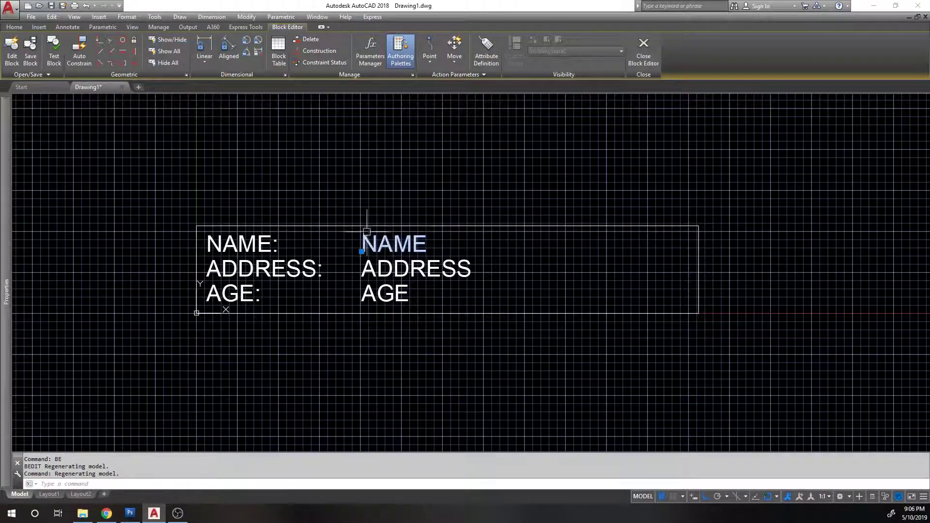
left_click(374, 236)
key("Escape")
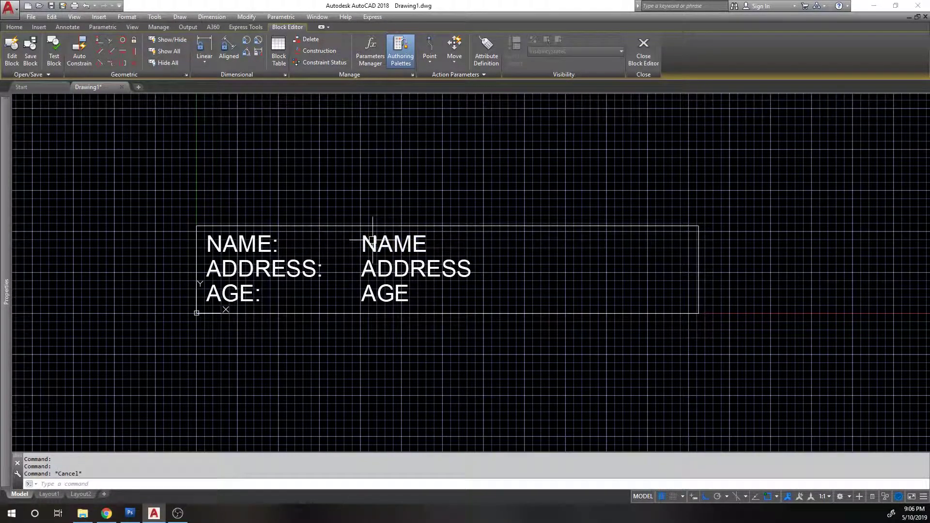
double_click(372, 242)
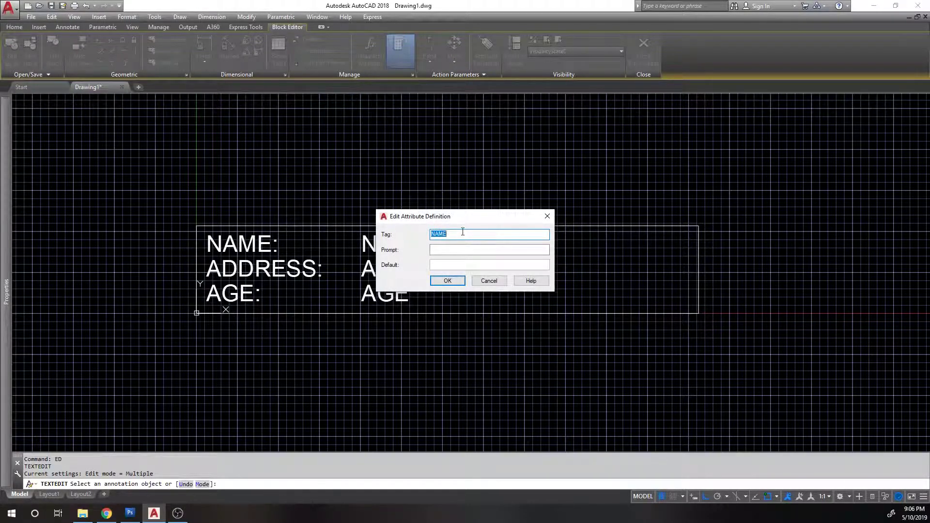
key("Return")
key("Escape")
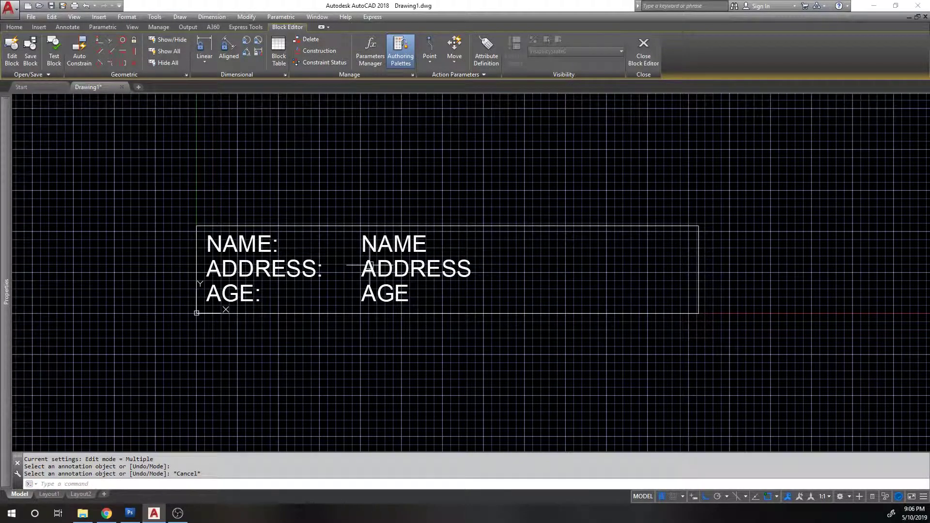
Step: Confirm double-click editing is on in Options and test it on the ADDRESS attribute
type("OP")
key("Return")
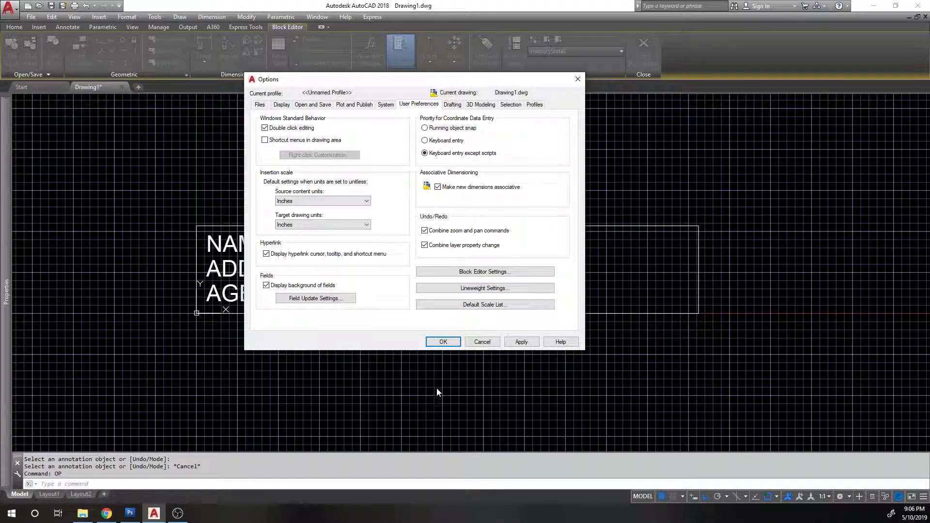
left_click(443, 341)
double_click(415, 269)
key("Escape")
Step: Try editing the NAME: label and stretching the rectangle, cancelling both to leave FORM2 unchanged
left_click(239, 252)
left_click(266, 153)
key("Escape")
left_click(267, 153)
key("Escape")
key("Escape")
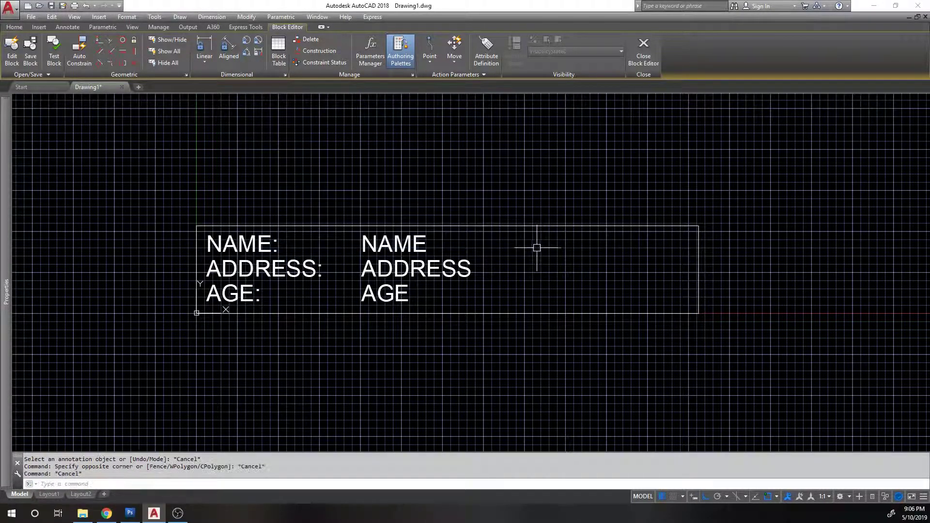
type("s")
key("Return")
left_click(736, 337)
left_click(675, 221)
key("Return")
left_click(654, 156)
key("Escape")
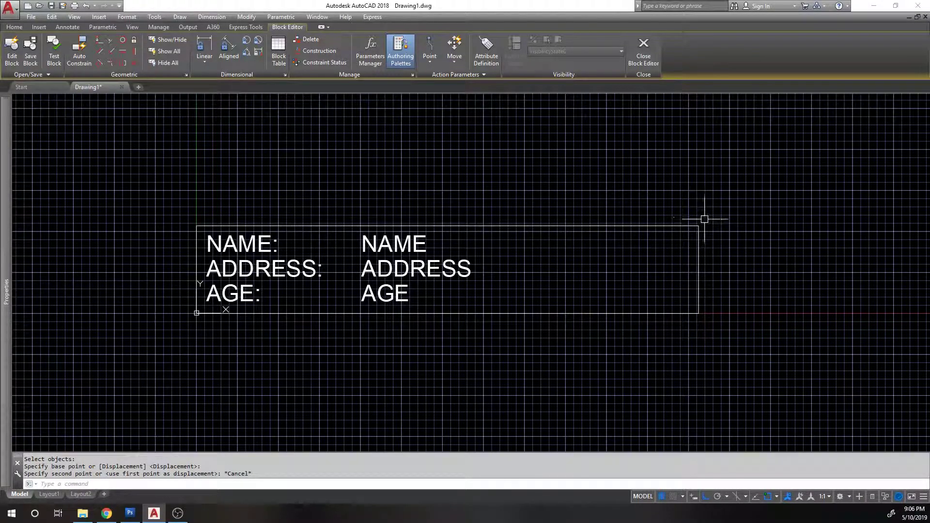